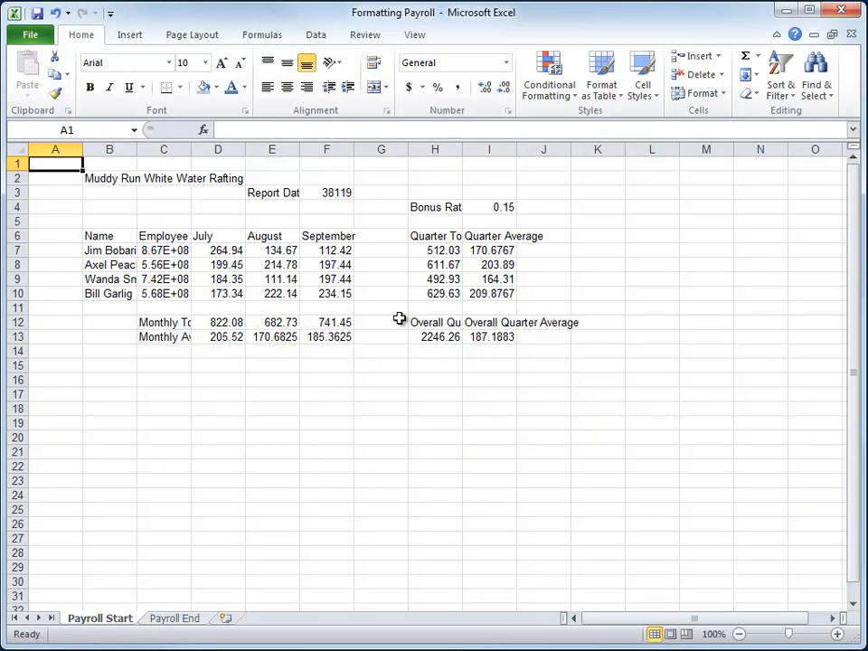
Format the title "Muddy Run White Water Rafting" in cell B2 as 18-point bold text
left_click(177, 617)
left_click(104, 178)
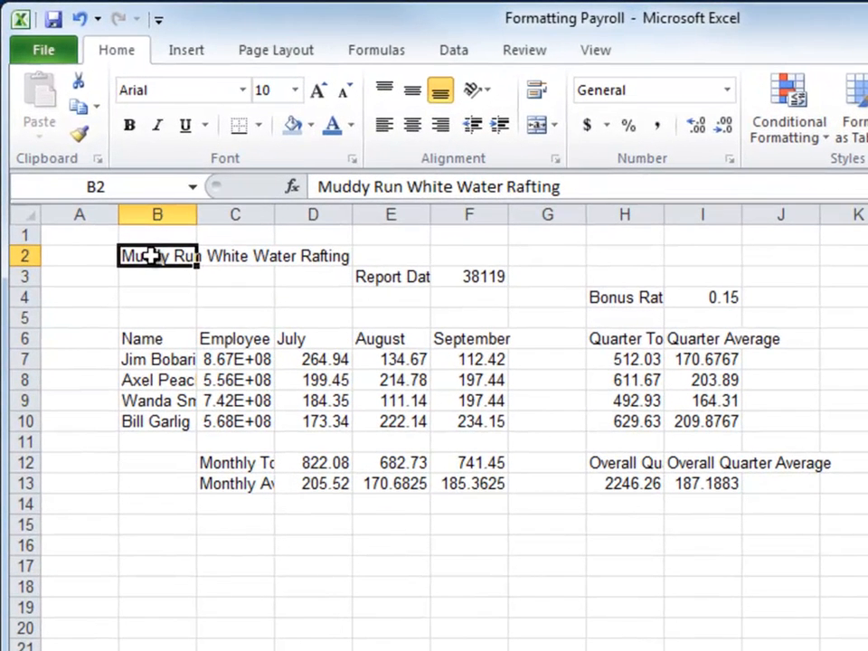
left_click(242, 258)
left_click(314, 257)
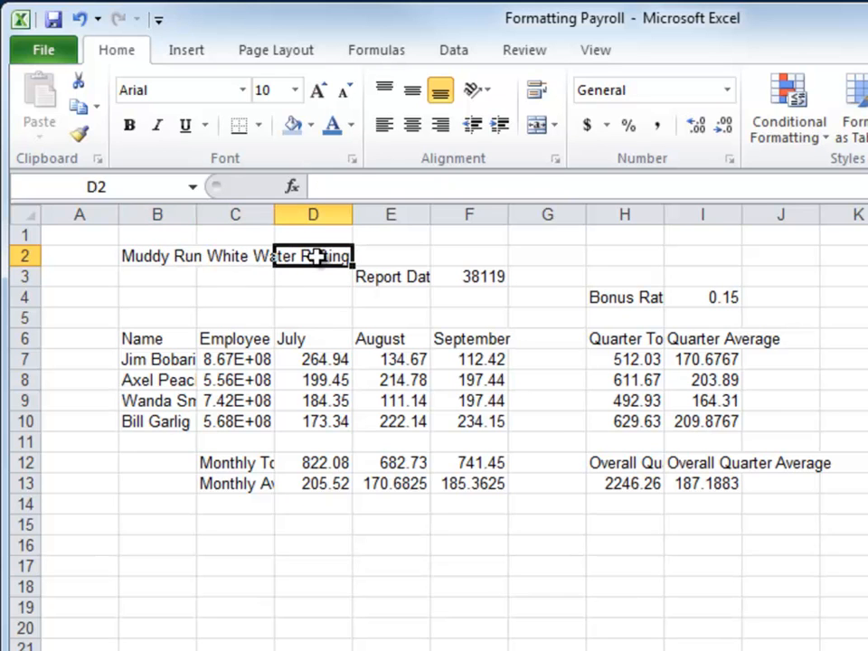
left_click(149, 258)
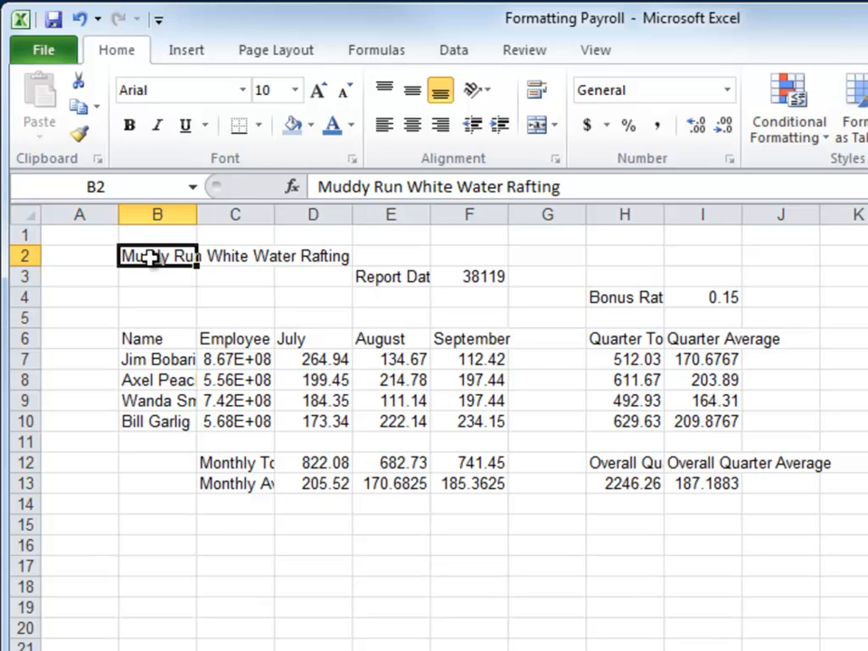
left_click(295, 88)
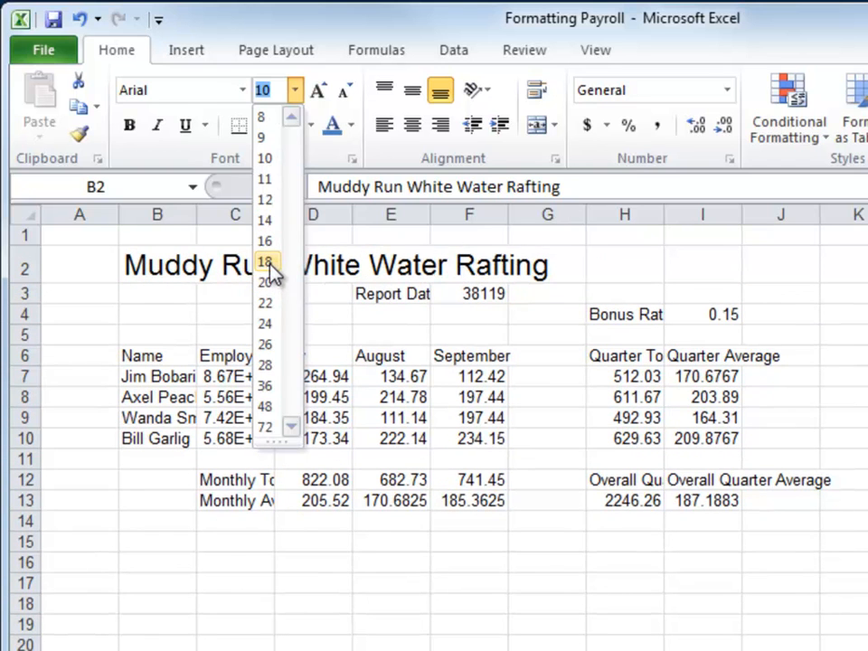
left_click(265, 261)
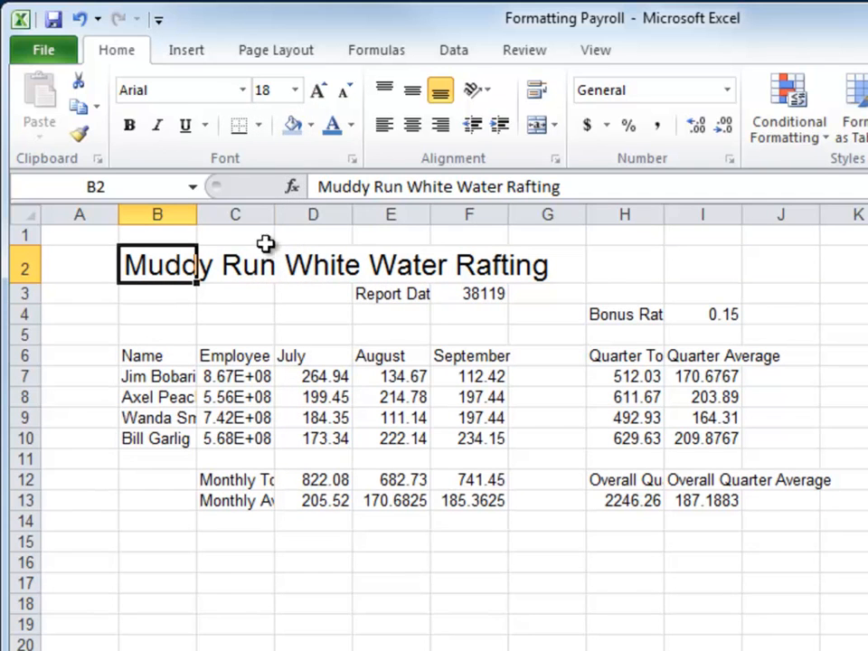
left_click(131, 126)
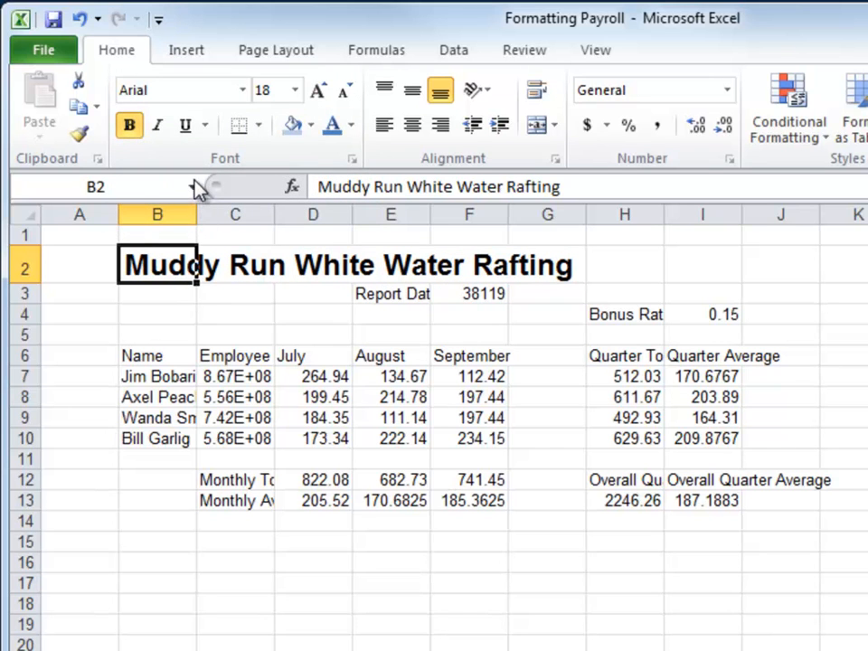
Change the font of the title in B2 to Century Gothic
left_click(244, 90)
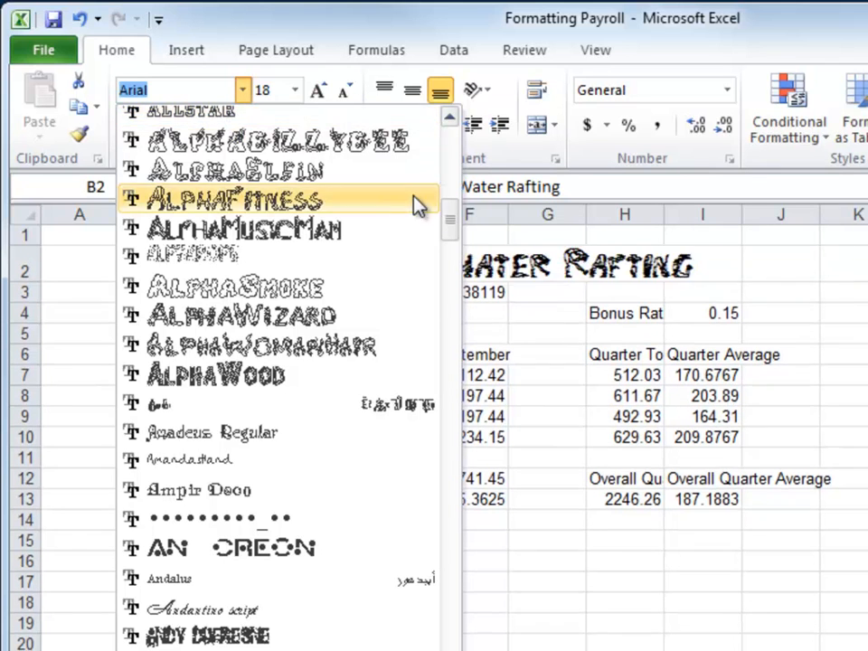
mouse_move(452, 218)
left_mouse_down()
mouse_move(446, 281)
mouse_move(422, 354)
mouse_move(443, 387)
left_mouse_up()
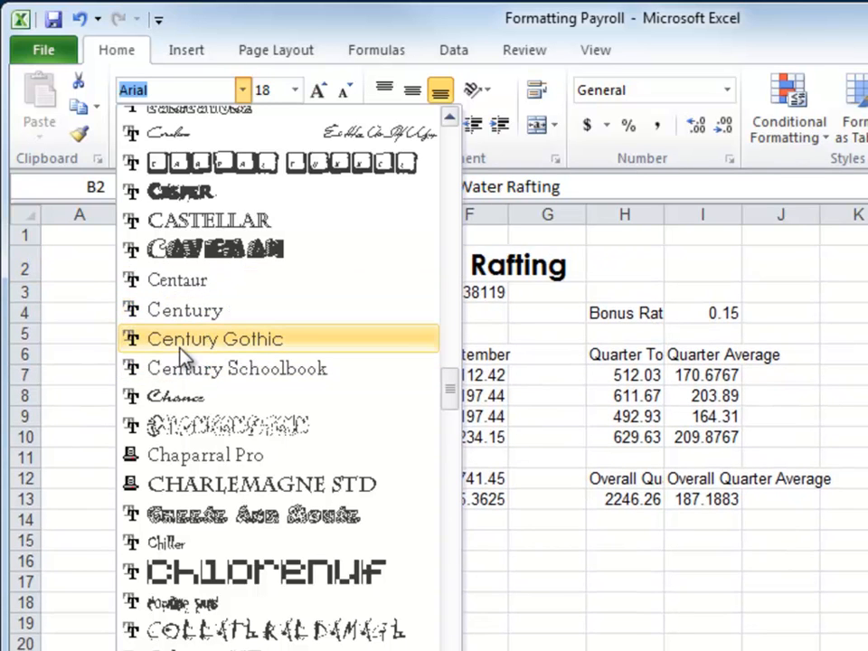
left_click(180, 347)
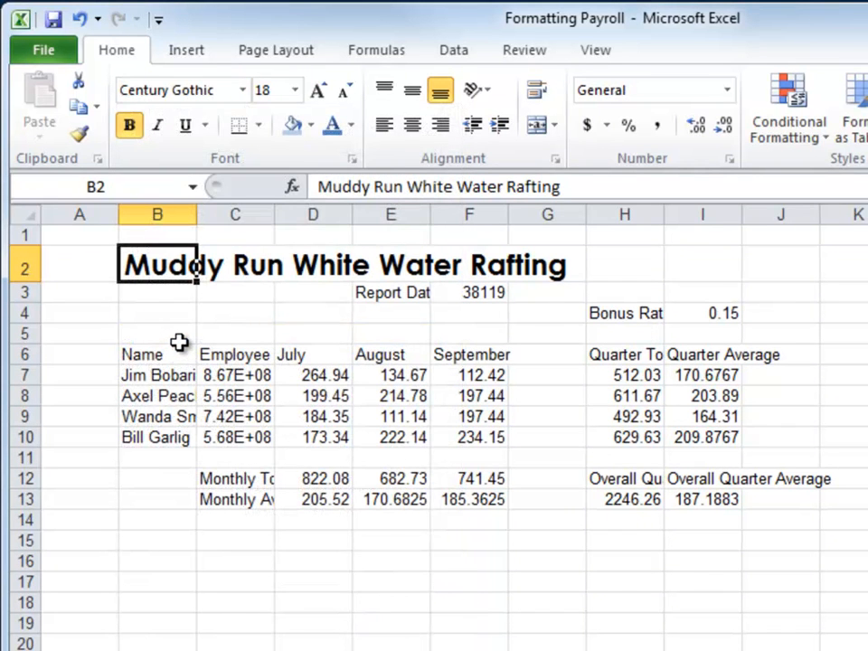
Bold the row 6 headings in B6:J6, the summary labels in C12:C13 and H12:J12, and the Bonus Rate label in H4
left_click_drag(148, 356, 748, 350)
left_click(131, 127)
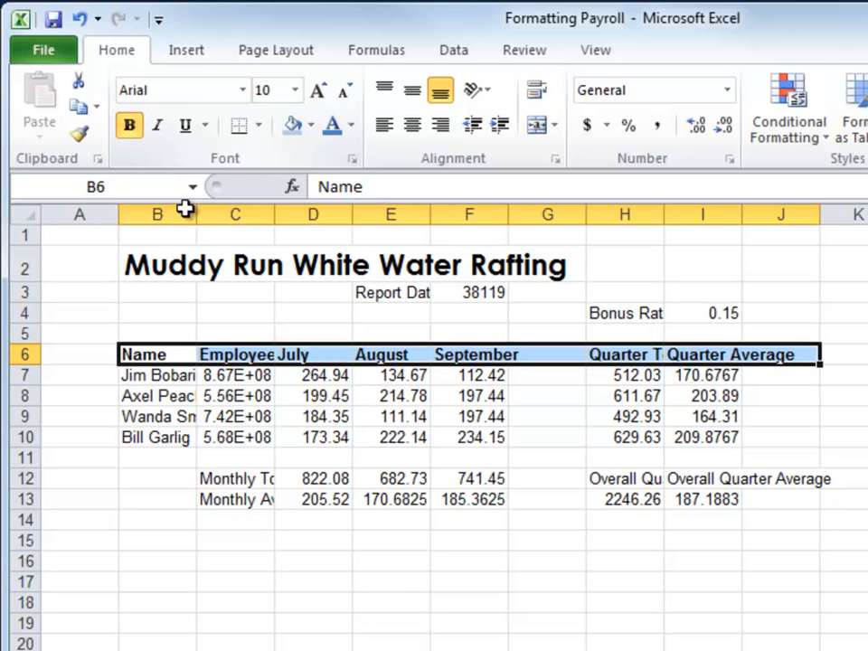
left_click(222, 479)
left_click_drag(222, 479, 223, 498)
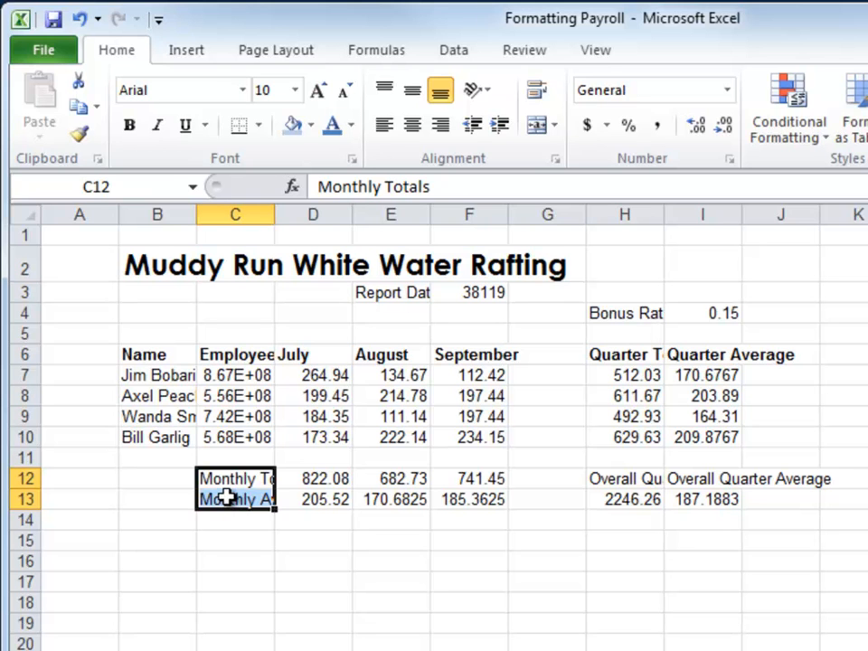
left_click_drag(611, 479, 762, 484, "ctrl")
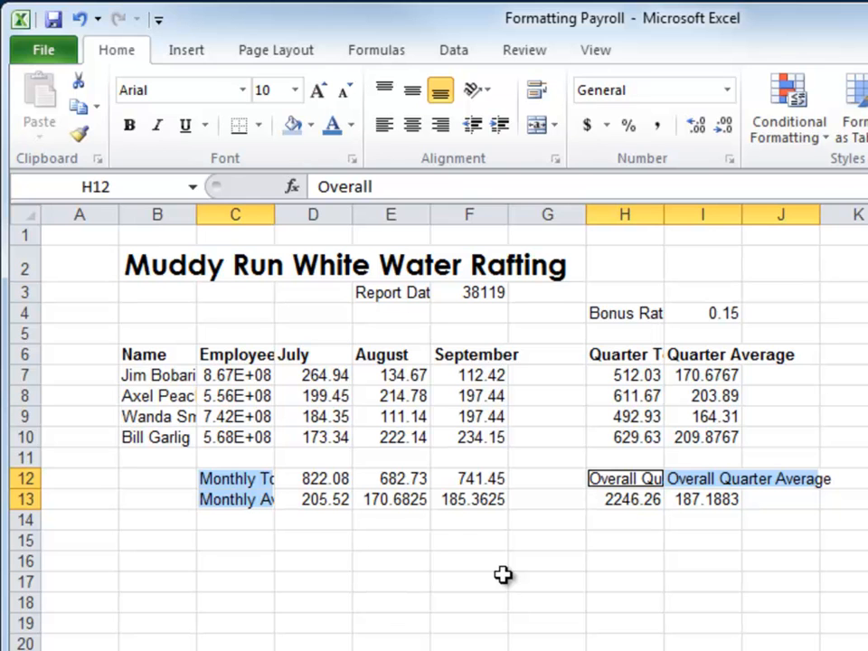
key("F4")
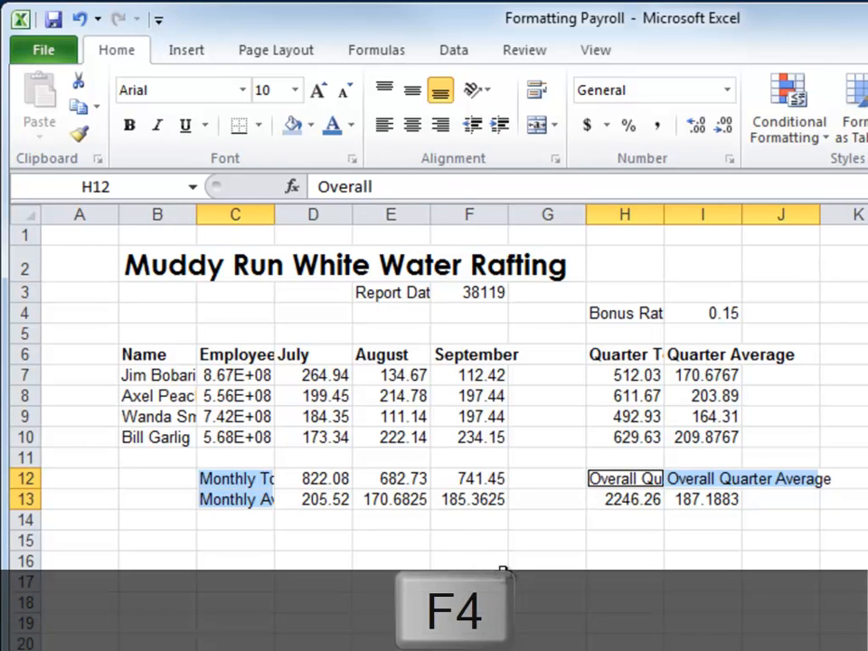
key("F4")
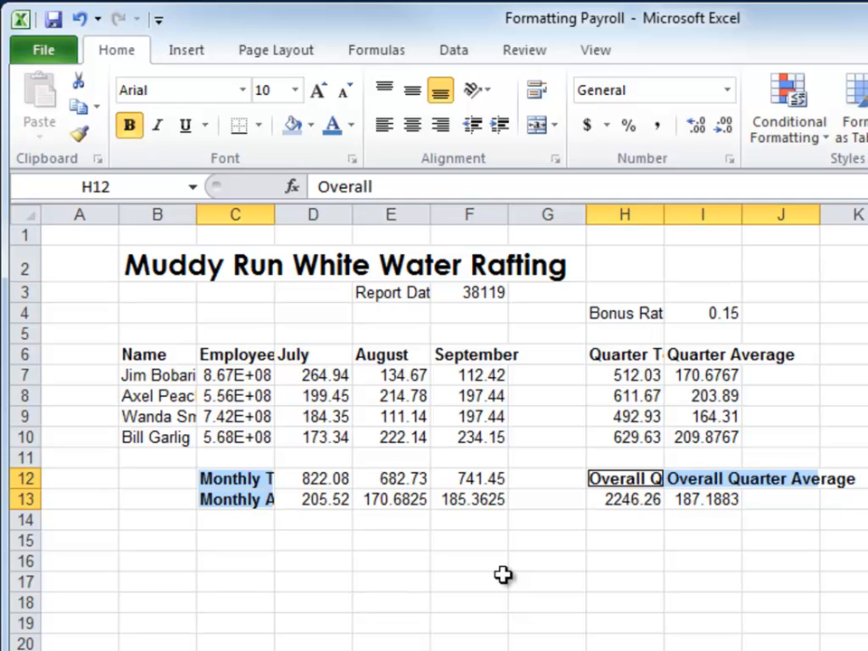
left_click(610, 314)
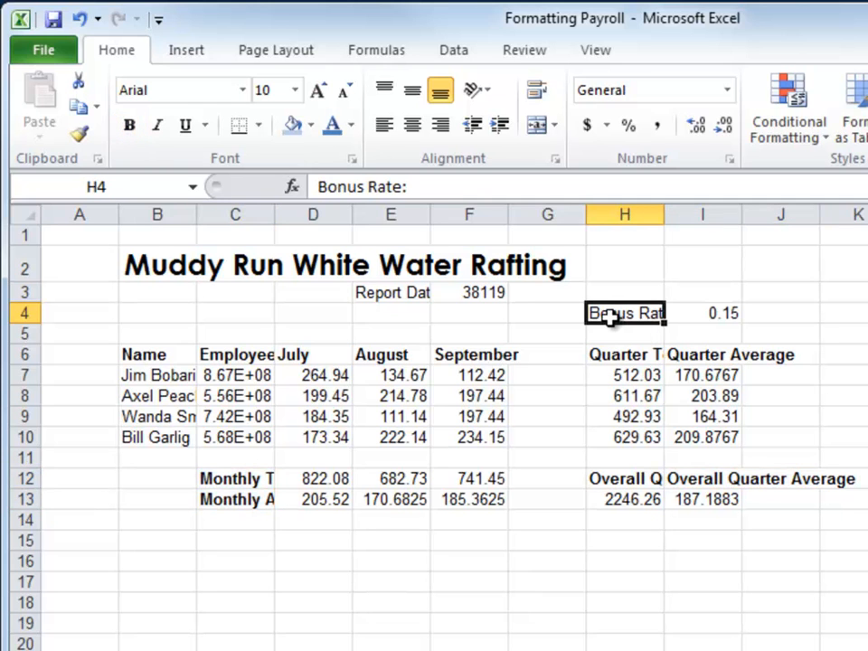
key("ctrl+b")
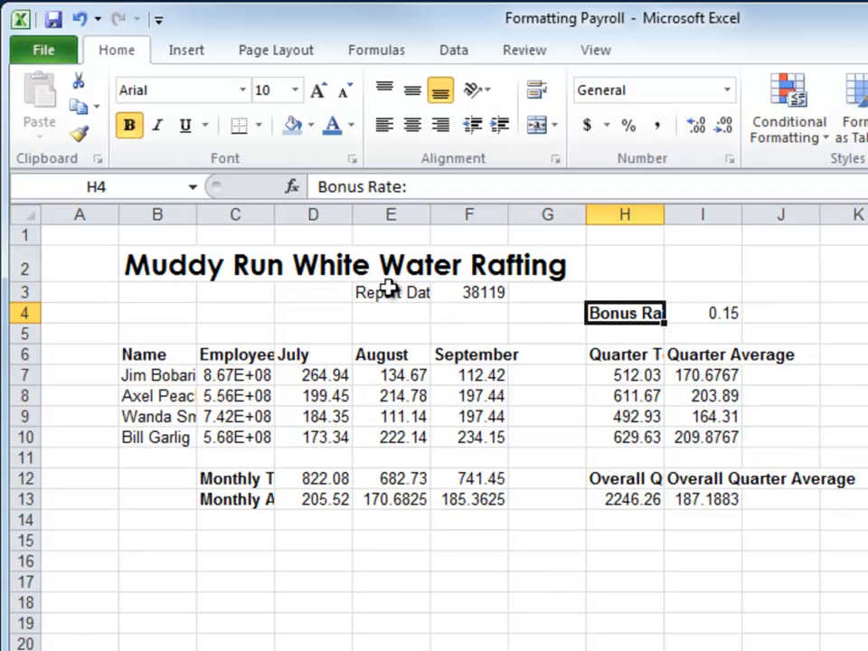
Try enlarging the title in B2 to 22 points, and bring it back to 18 points
left_click(171, 267)
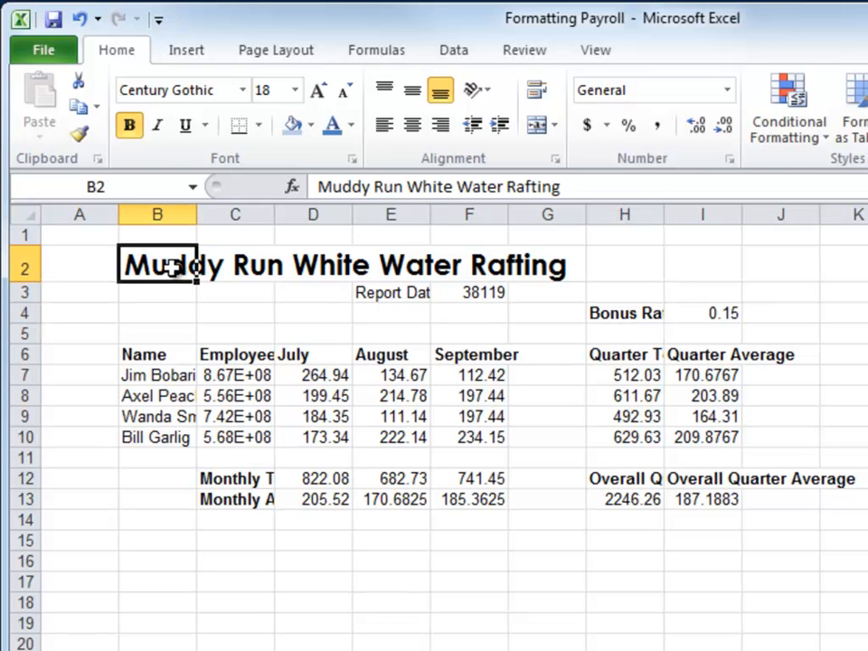
left_click(319, 94)
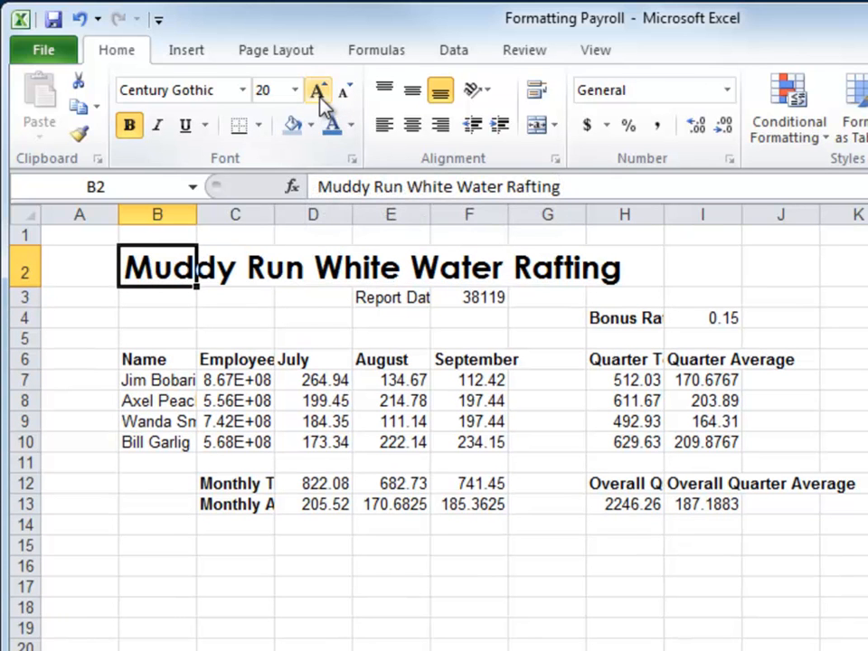
left_click(319, 94)
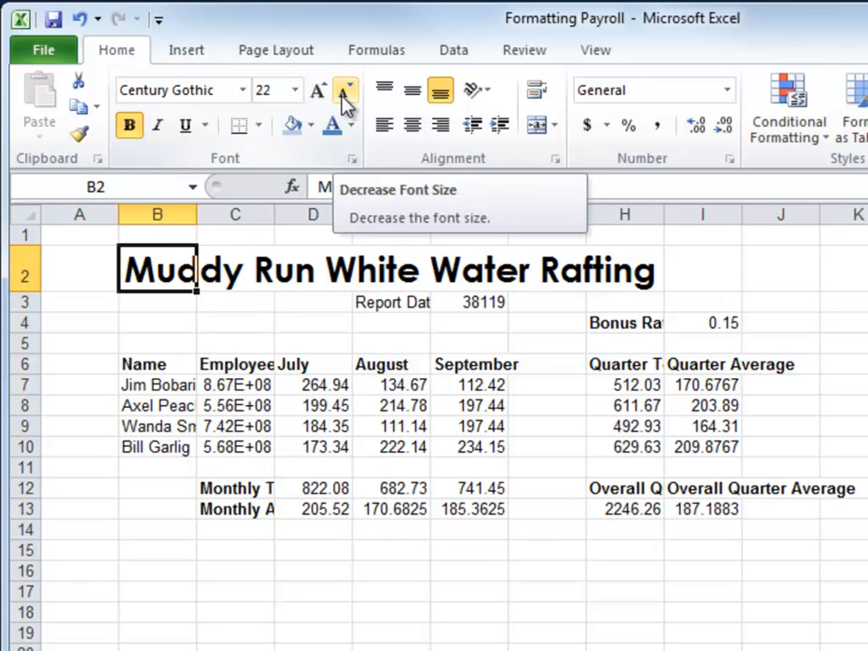
left_click(344, 94)
left_click(345, 94)
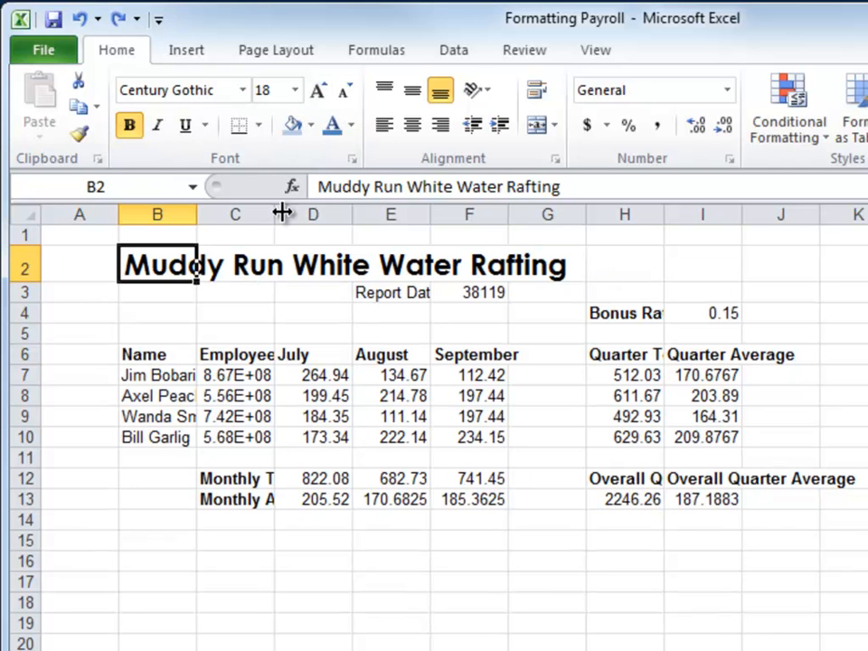
Try a double underline on the title in B2, and undo it
left_click(207, 126)
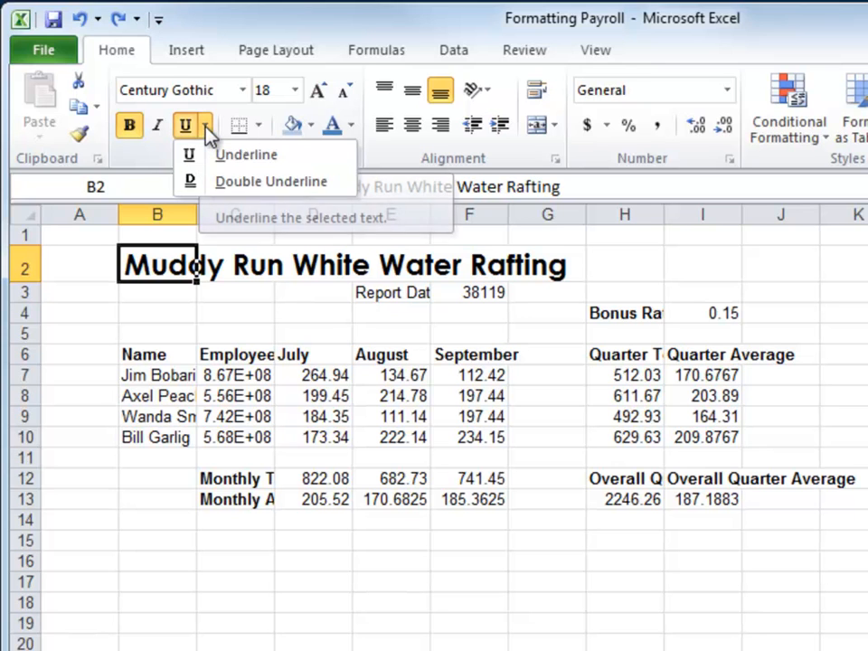
left_click(216, 183)
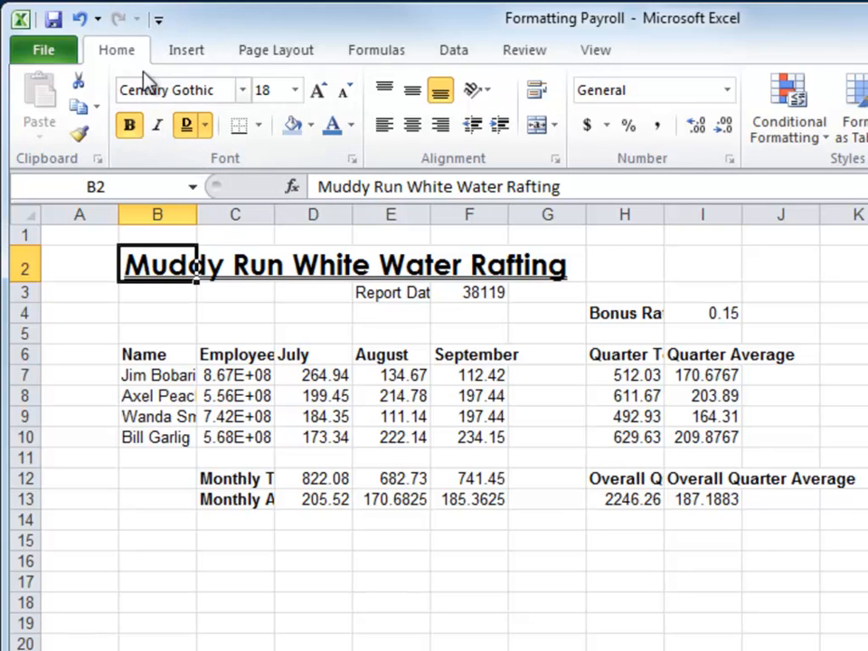
left_click(80, 19)
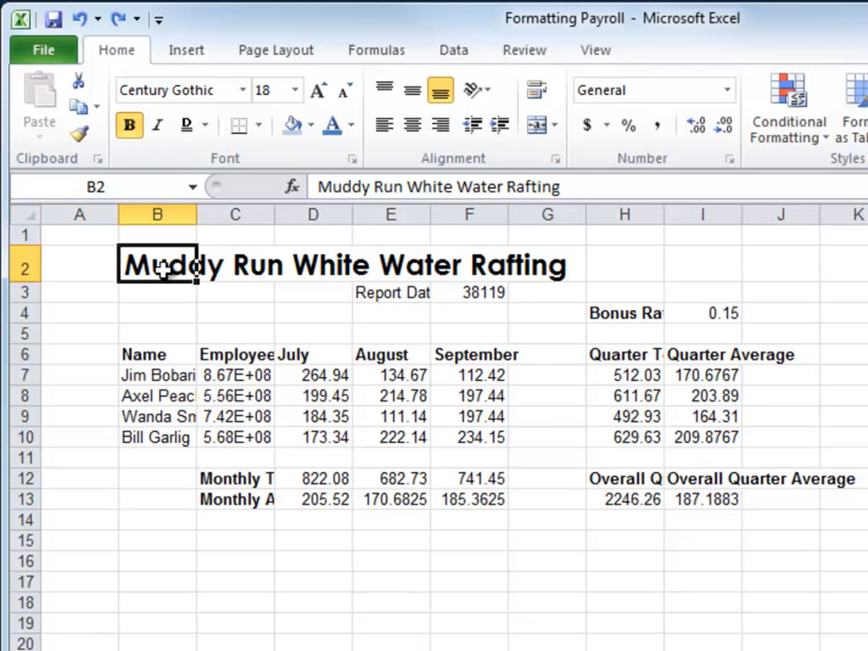
Merge and center the title across cells B2:I2
left_click_drag(161, 268, 678, 283)
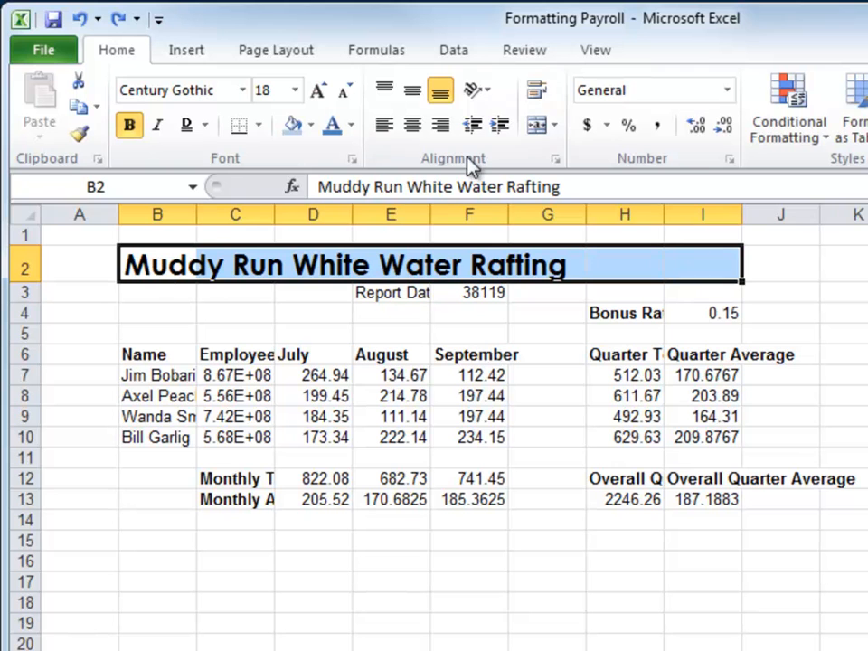
left_click(537, 133)
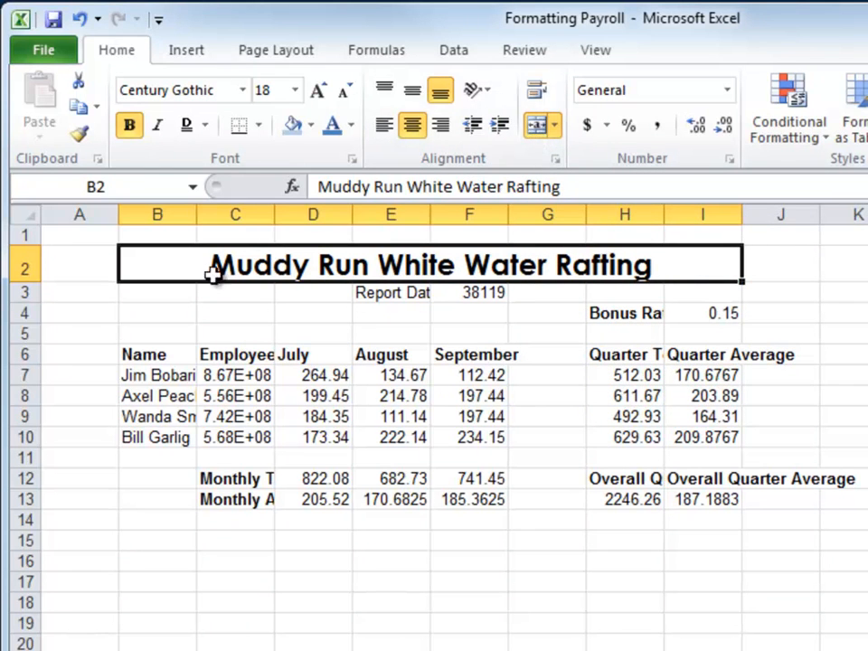
Try left alignment and right alignment on the merged title in row 2
left_click(203, 308)
left_click(197, 268)
left_click(385, 129)
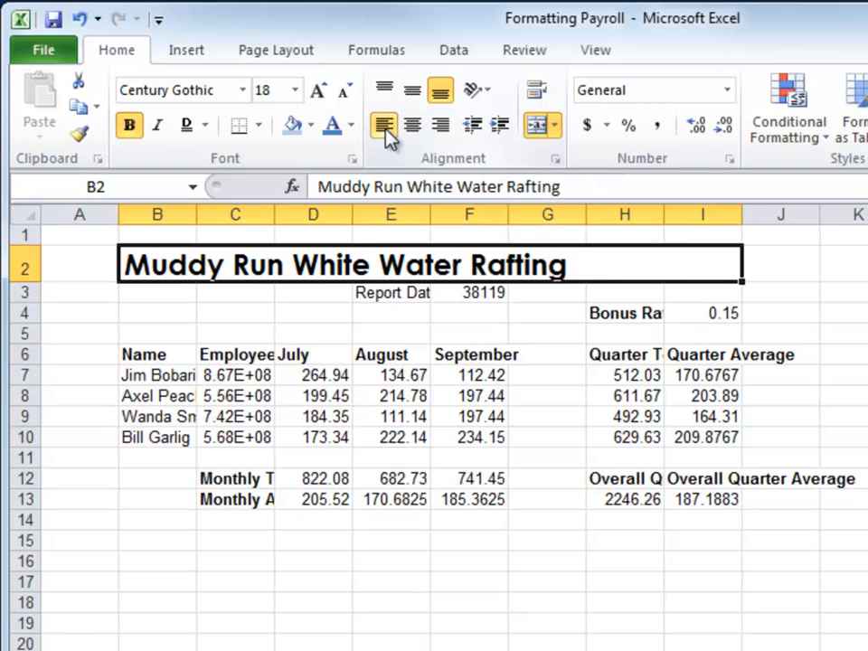
left_click(439, 126)
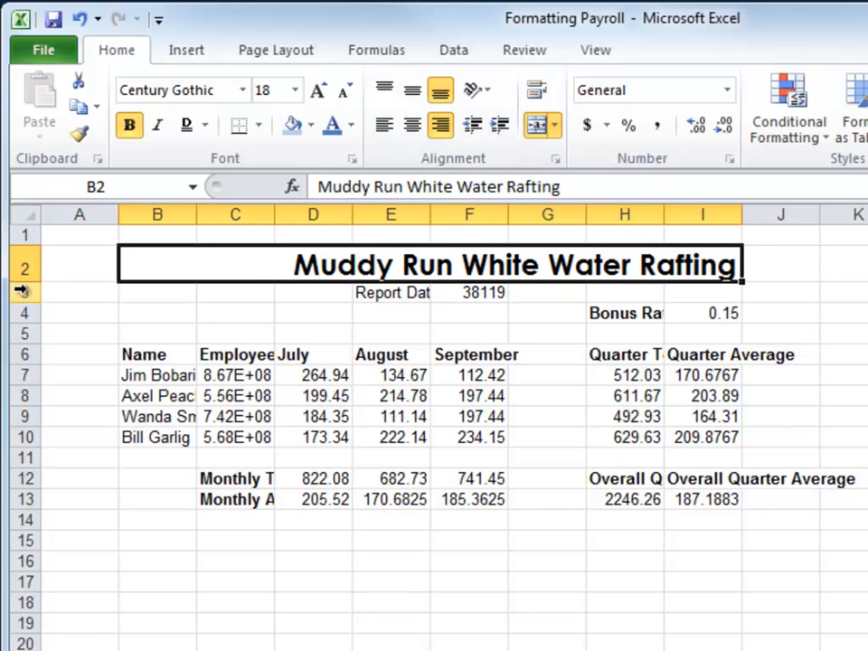
Make row 2 moderately taller and center the merged title both horizontally and vertically within it
left_click_drag(28, 282, 23, 361)
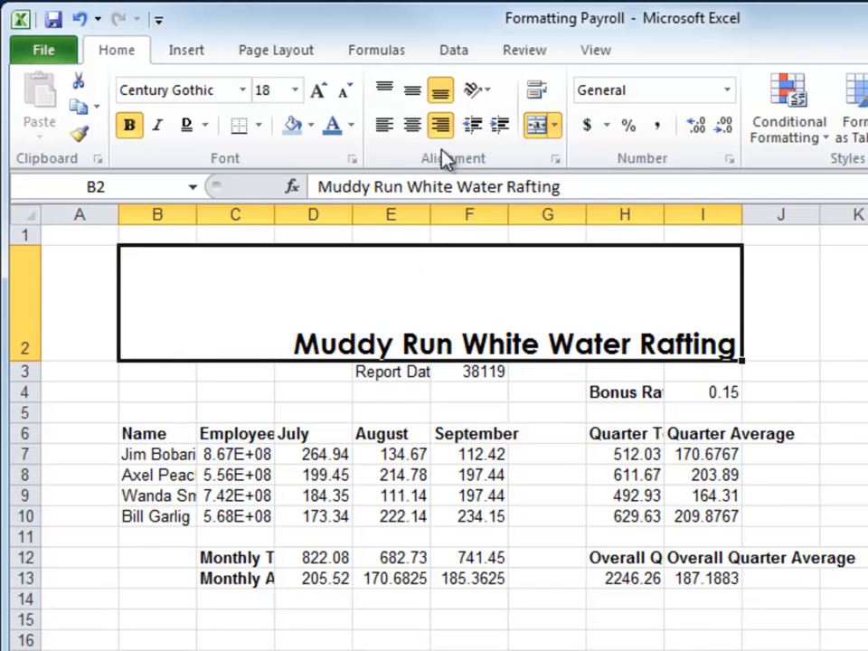
left_click(411, 126)
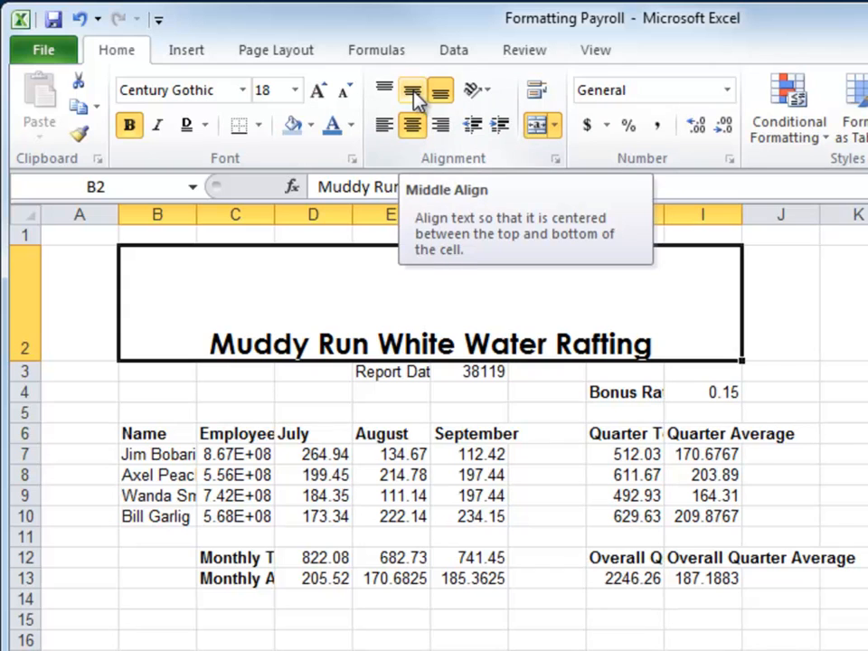
left_click(412, 93)
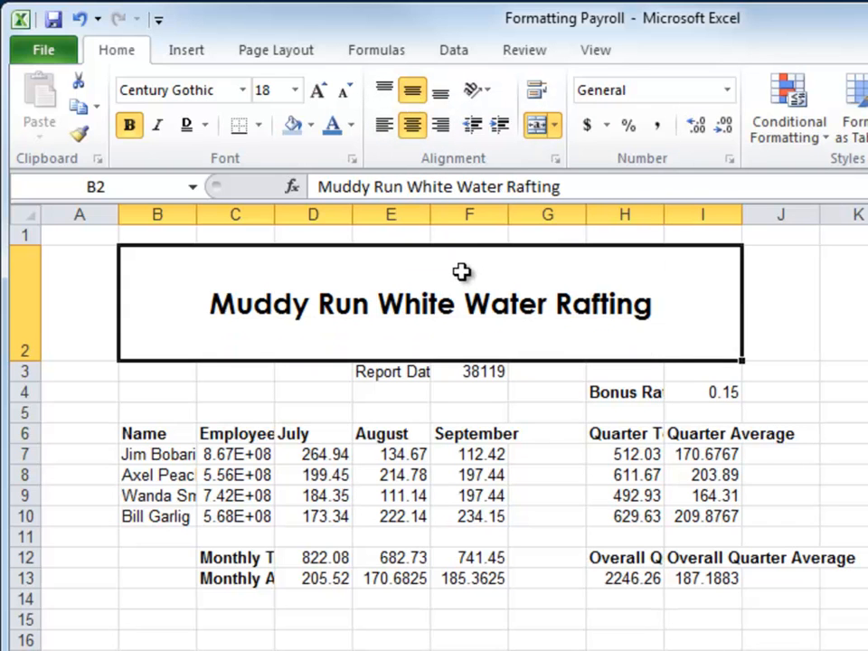
left_click_drag(24, 359, 26, 305)
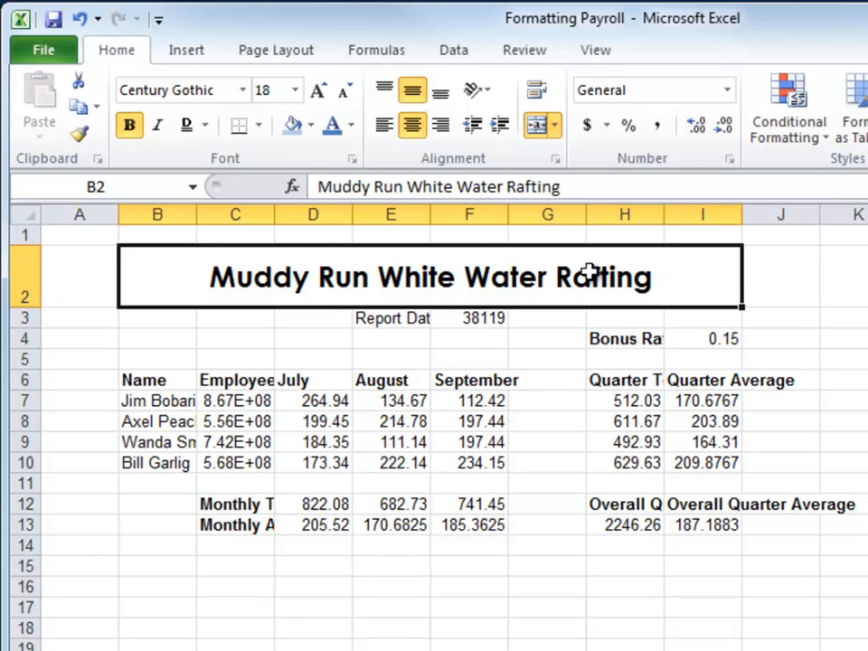
Fill the merged title cell with a light blue theme color and compare it with the Payroll End sheet
left_click(311, 126)
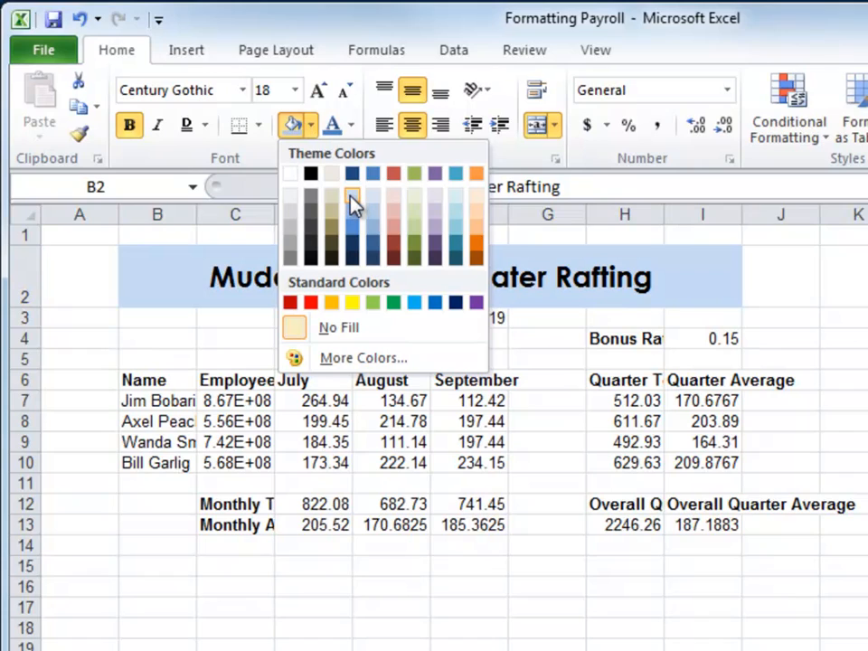
left_click(351, 199)
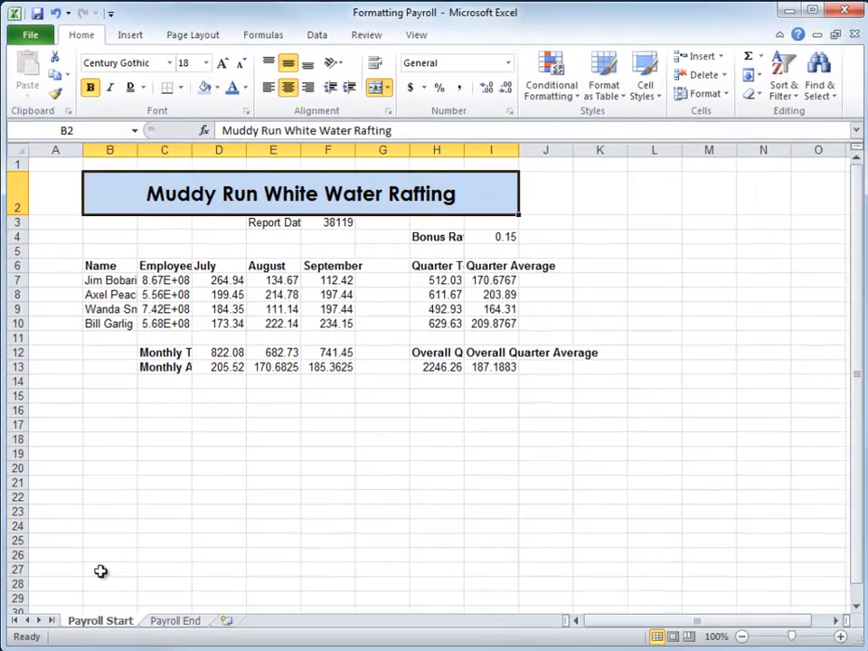
left_click(181, 618)
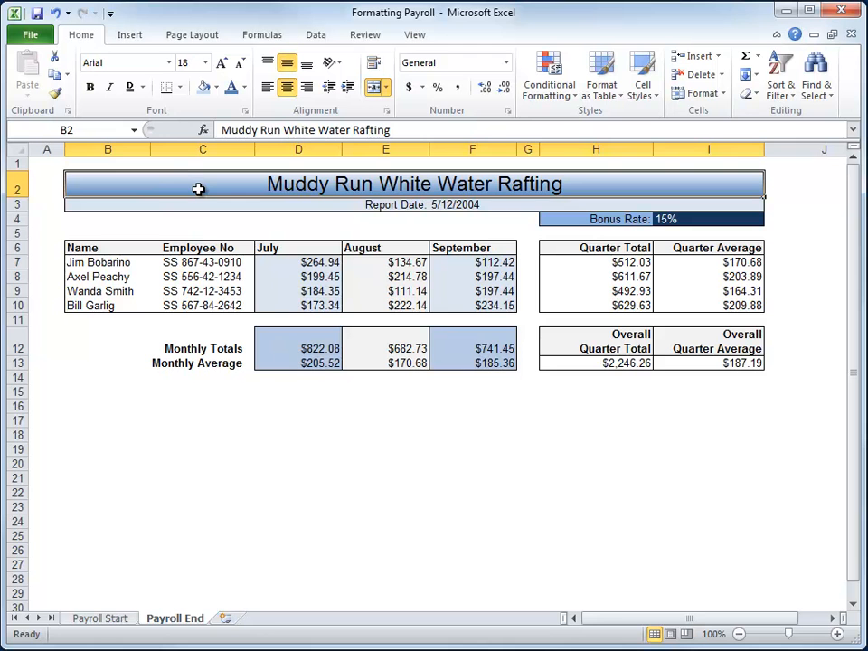
left_click(115, 622)
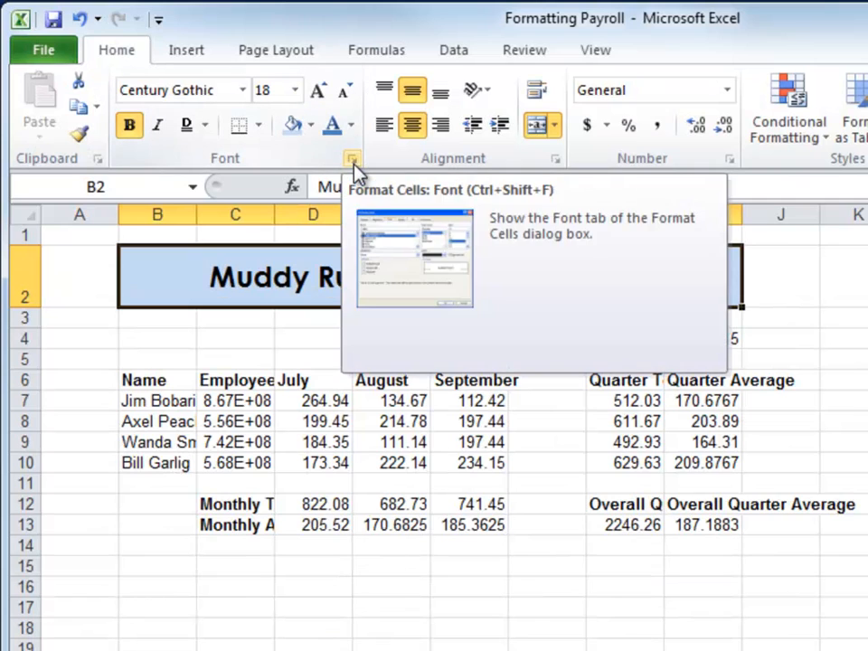
Fill the merged title cell with a two-color horizontal gradient running from white at the top to blue at the bottom
left_click(353, 163)
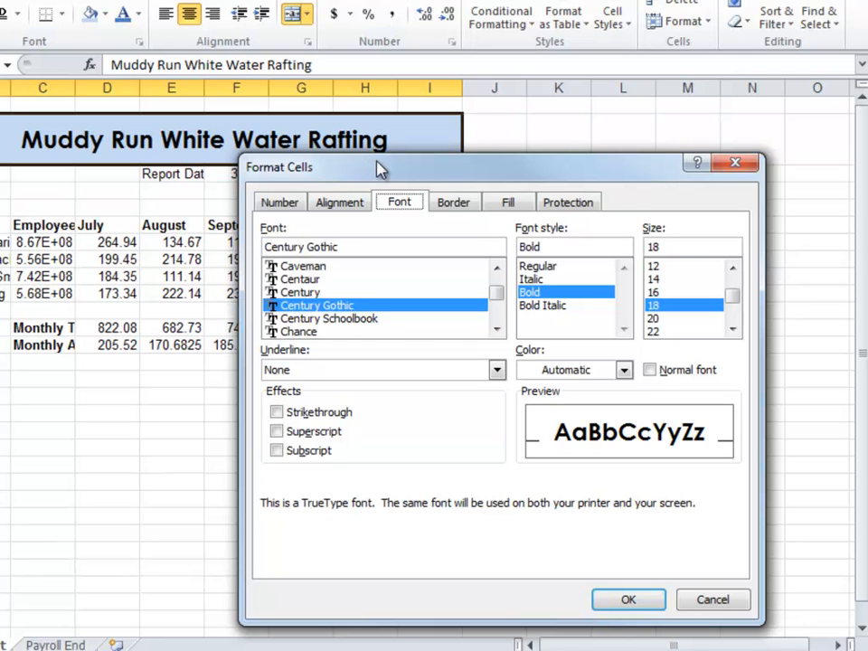
left_click(514, 205)
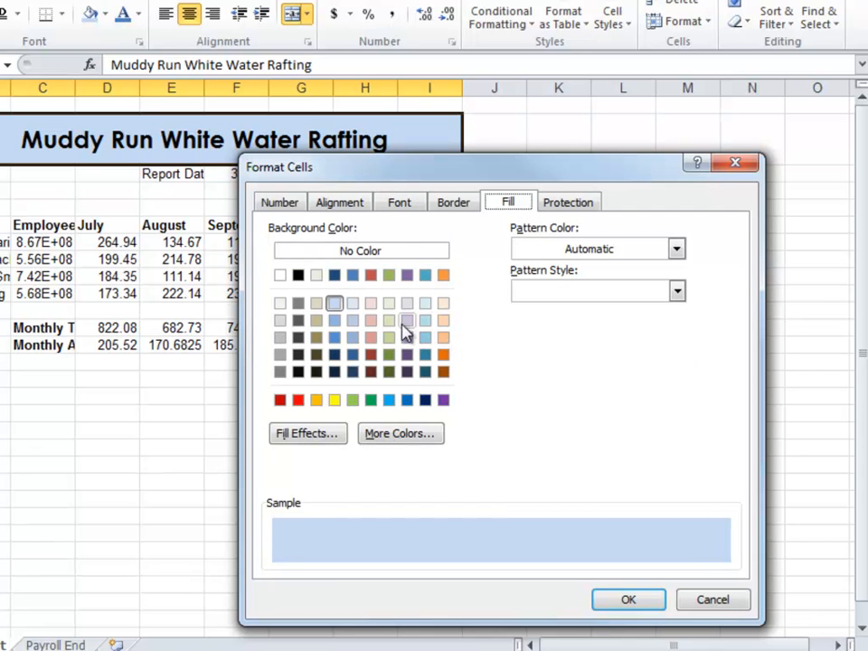
left_click(310, 435)
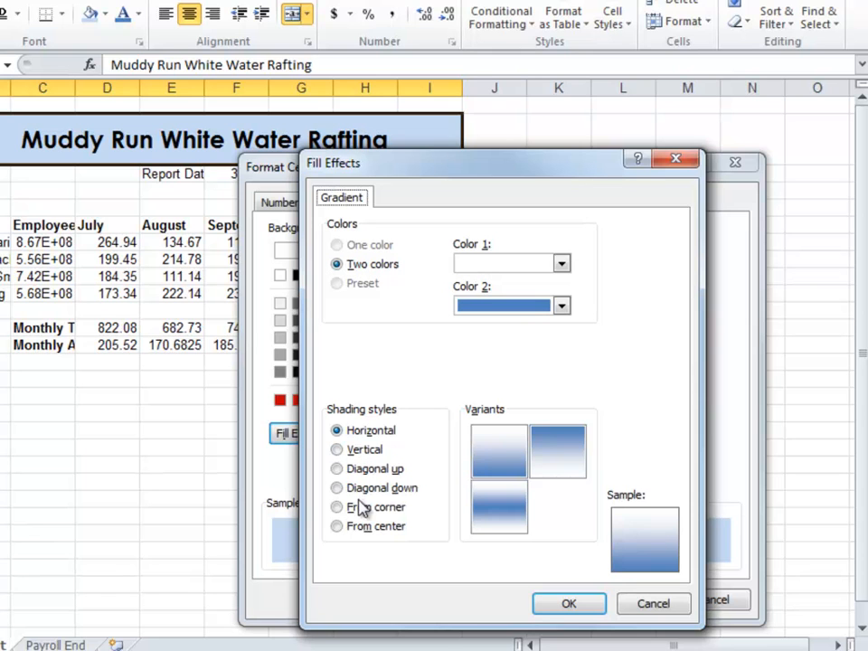
left_click(356, 432)
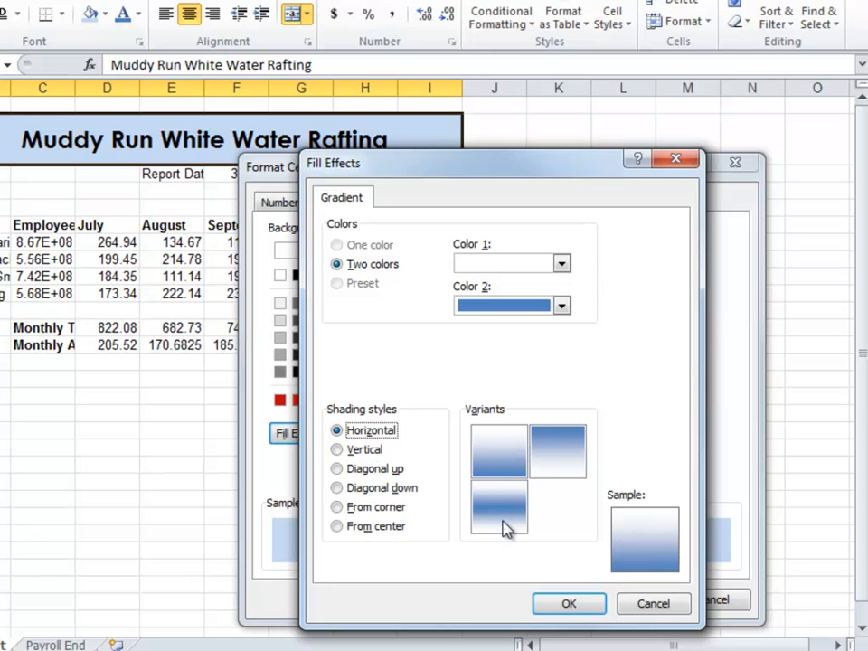
left_click(488, 442)
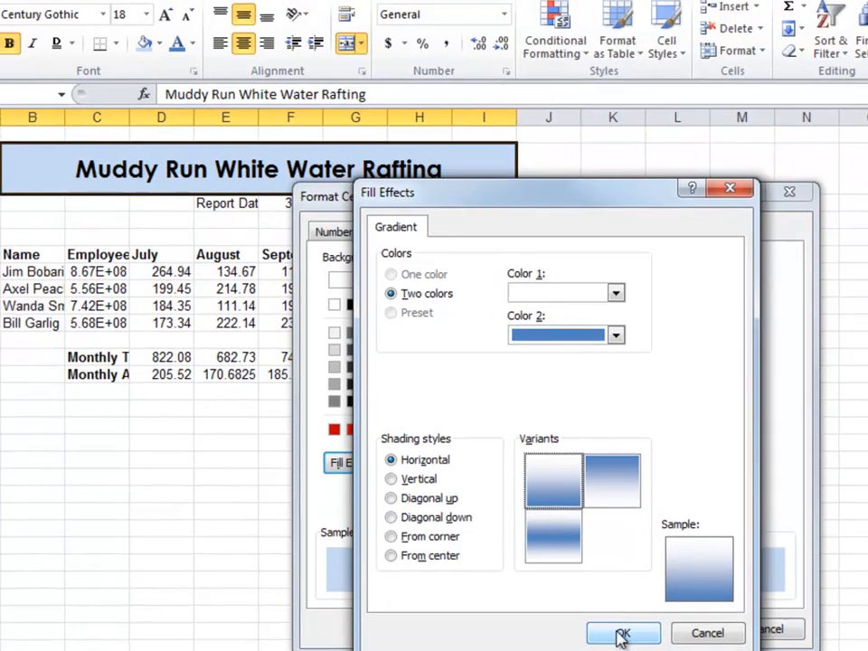
left_click(568, 602)
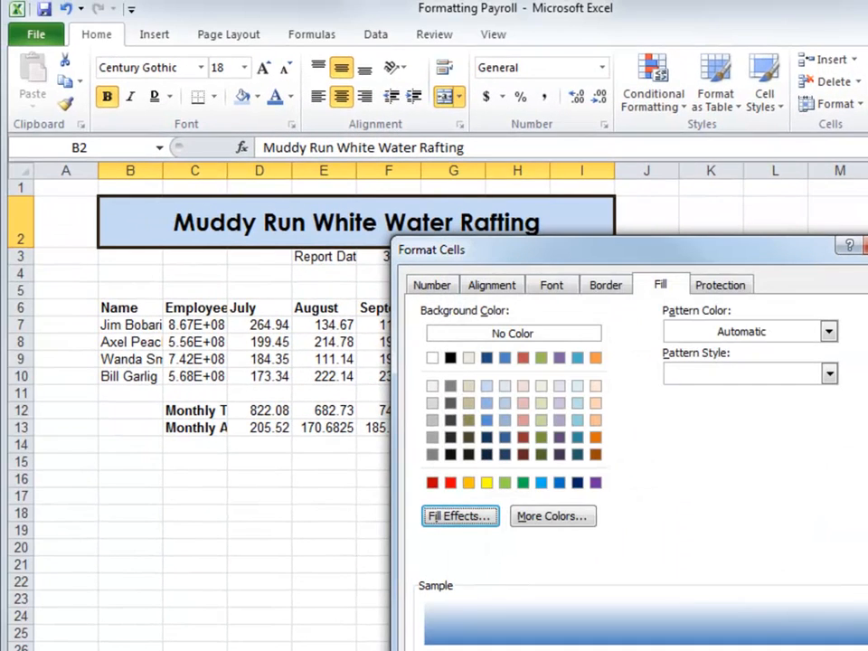
left_click(788, 650)
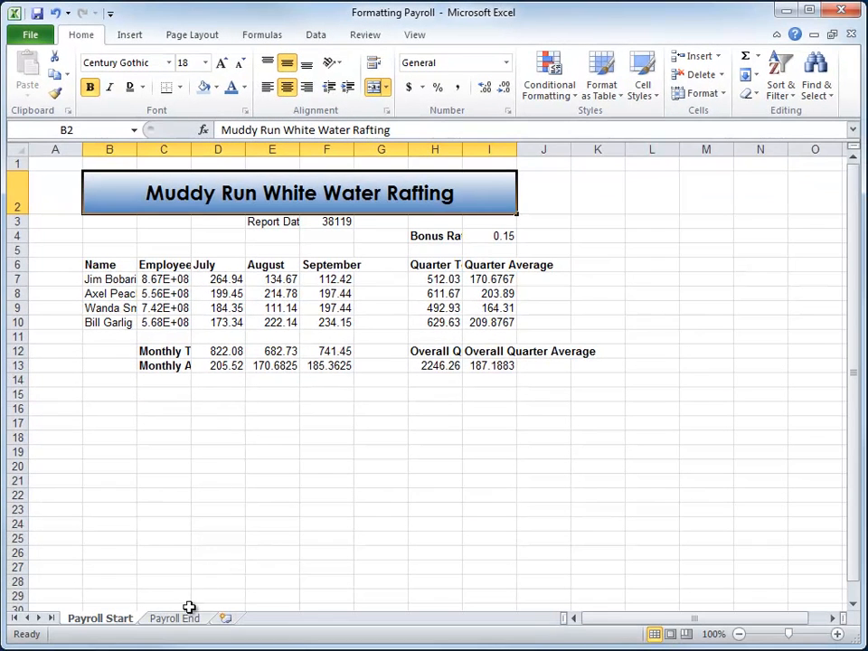
Using the Payroll End sheet as reference, widen columns B through I equally and reduce the height of row 2 on Payroll Start
left_click(181, 621)
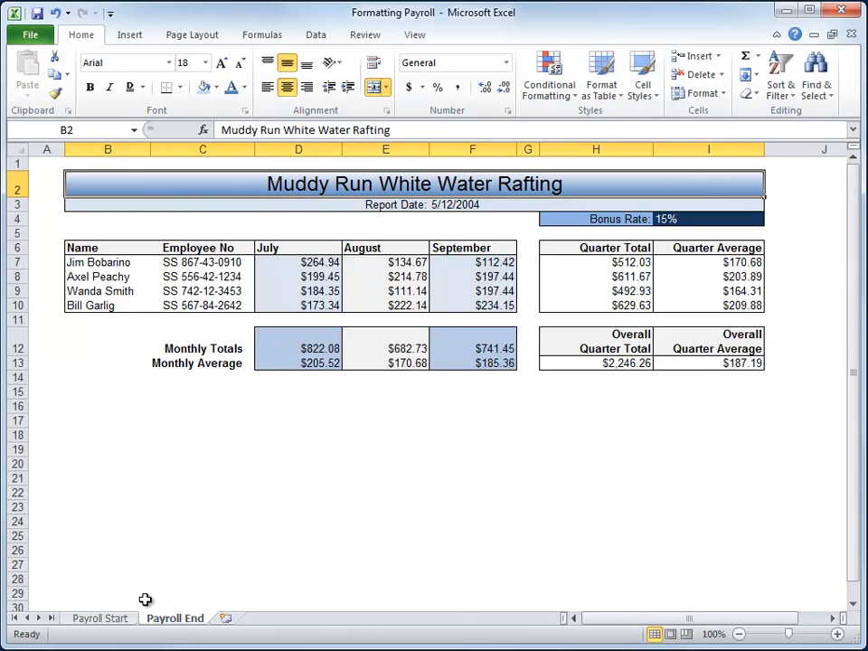
left_click(109, 621)
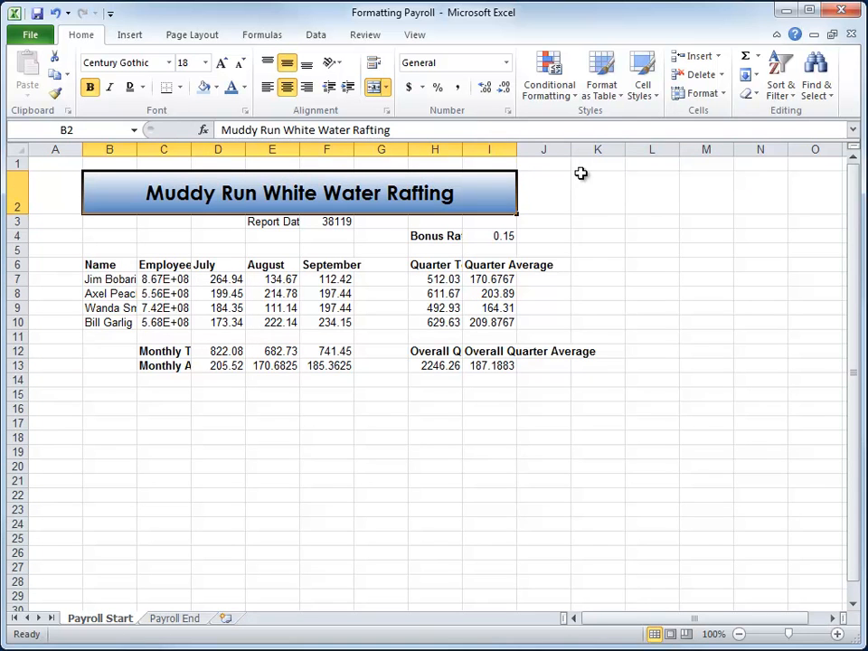
left_click(174, 618)
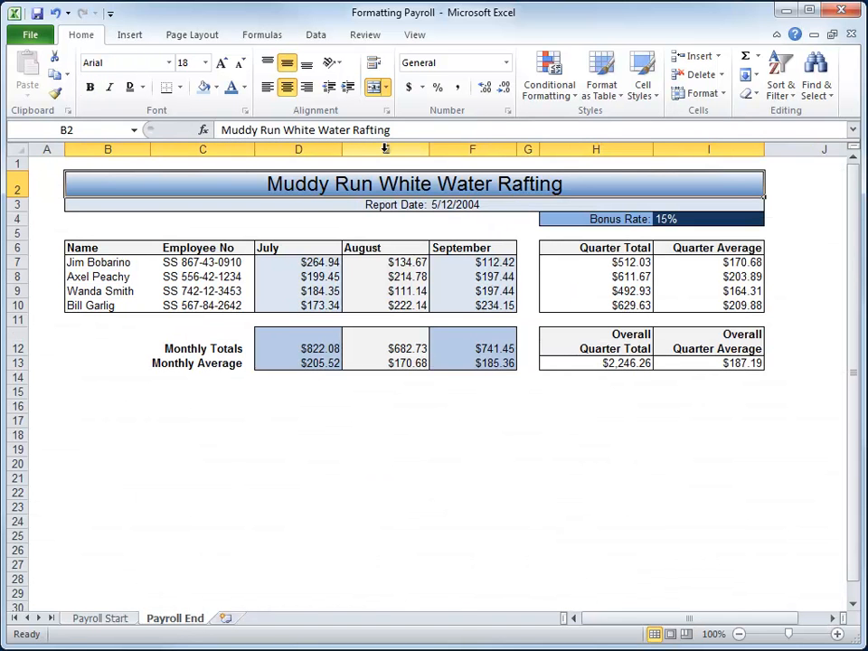
left_click(113, 618)
left_click_drag(120, 148, 496, 149)
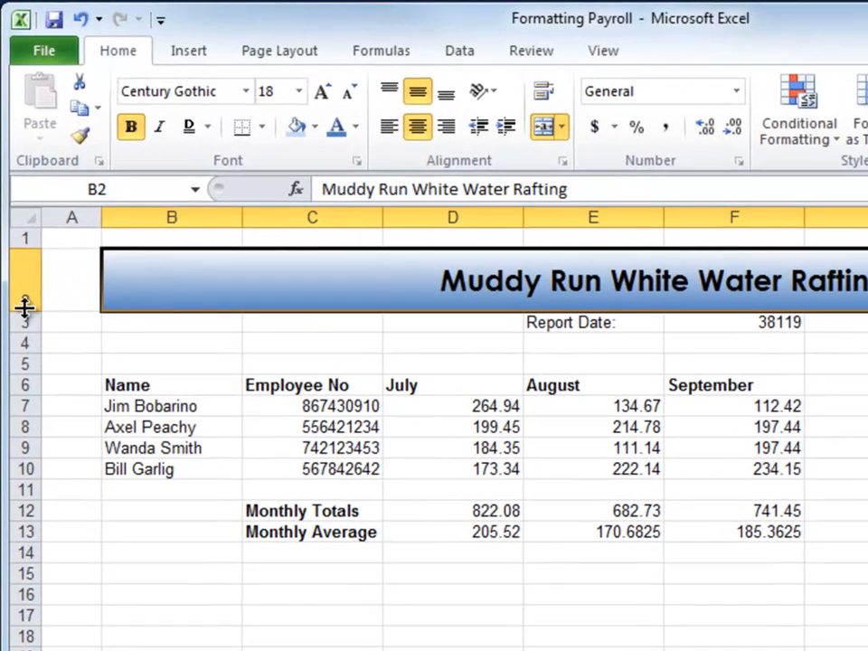
left_click_drag(23, 271, 27, 289)
Fill cells B3:I3 beneath the title with the lightest dark-blue theme tint
left_click_drag(161, 307, 867, 302)
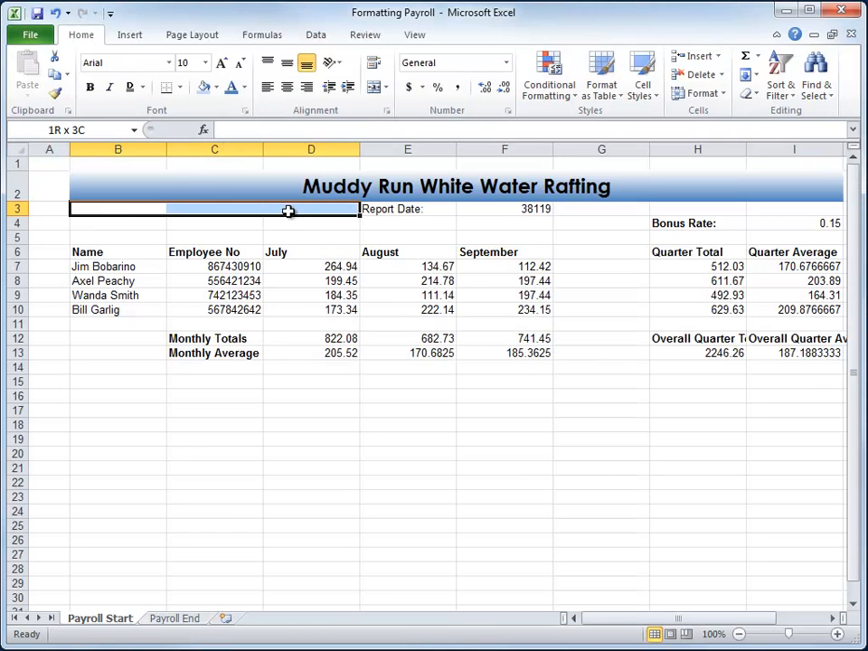
left_click_drag(671, 207, 769, 209)
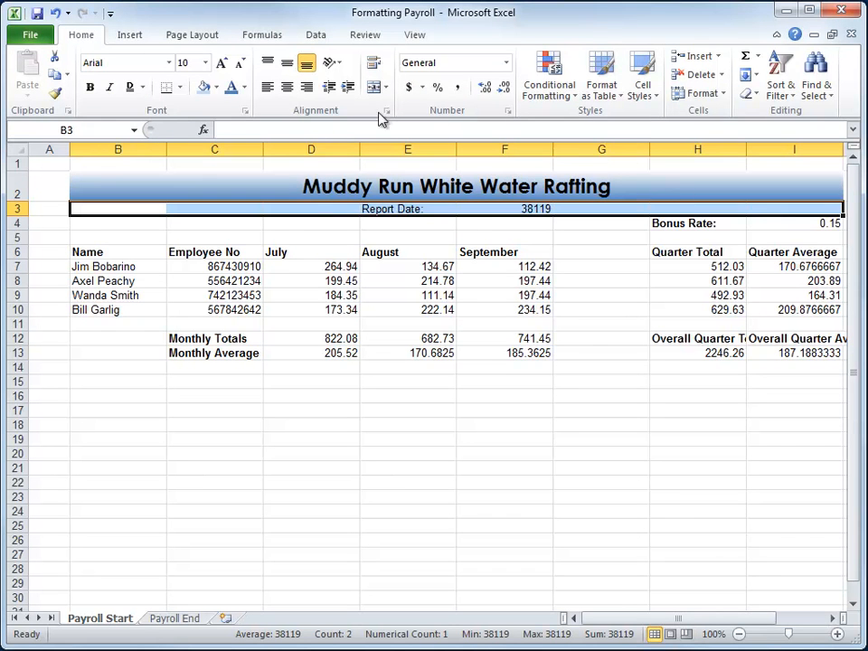
left_click(217, 88)
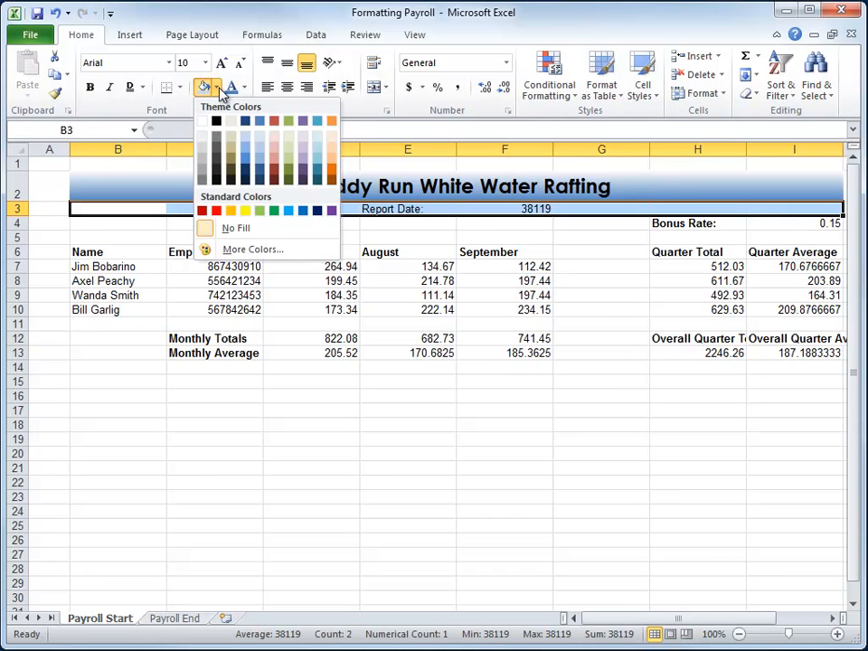
left_click(248, 142)
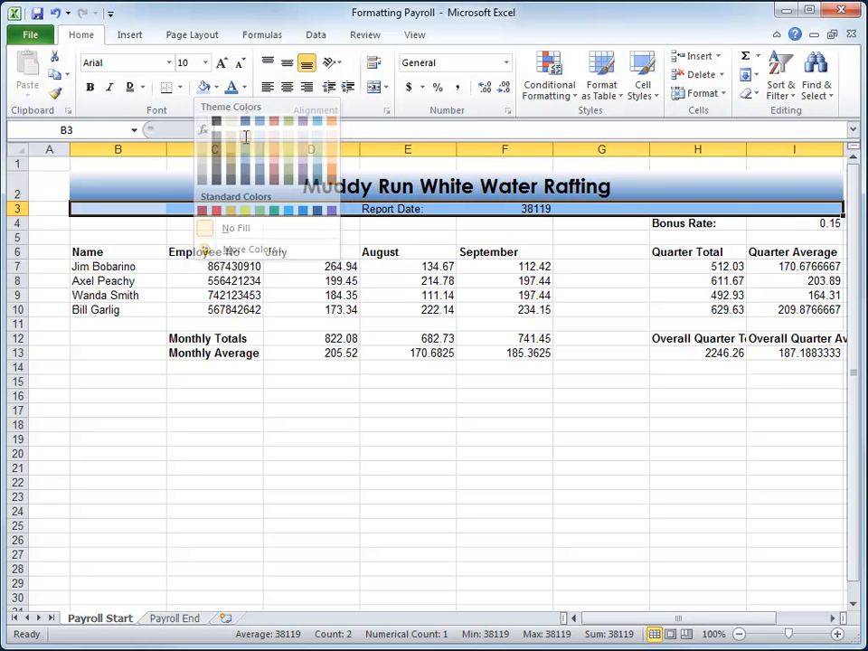
Right-align the Report Date label in E3 and format the value in F3 as a left-aligned Short Date
left_click(386, 210)
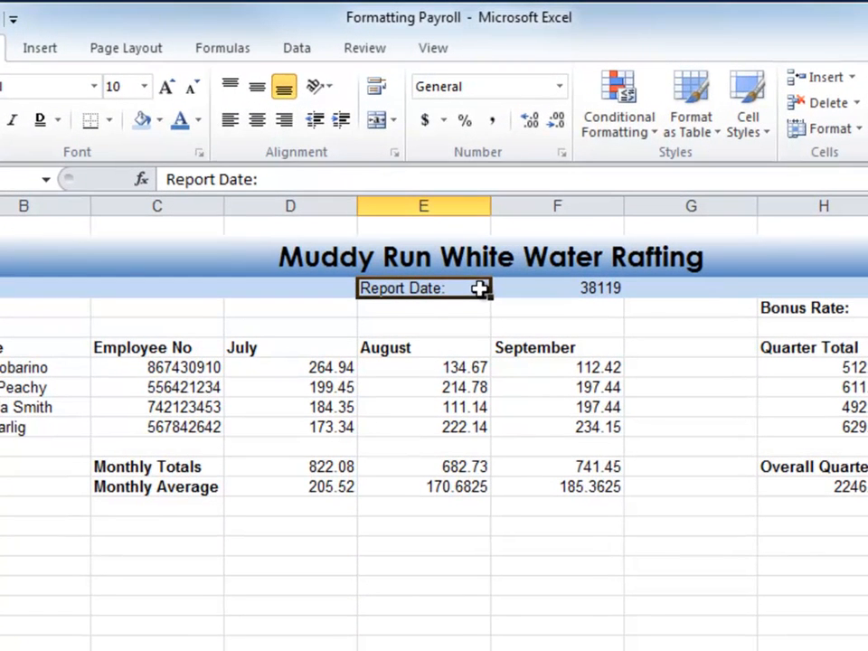
left_click(286, 121)
left_click(593, 288)
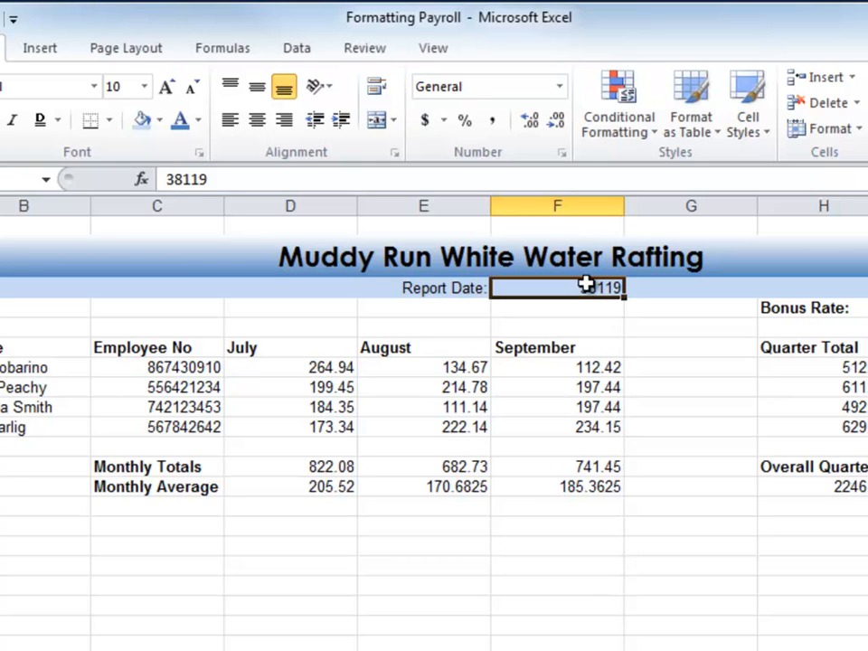
left_click(561, 86)
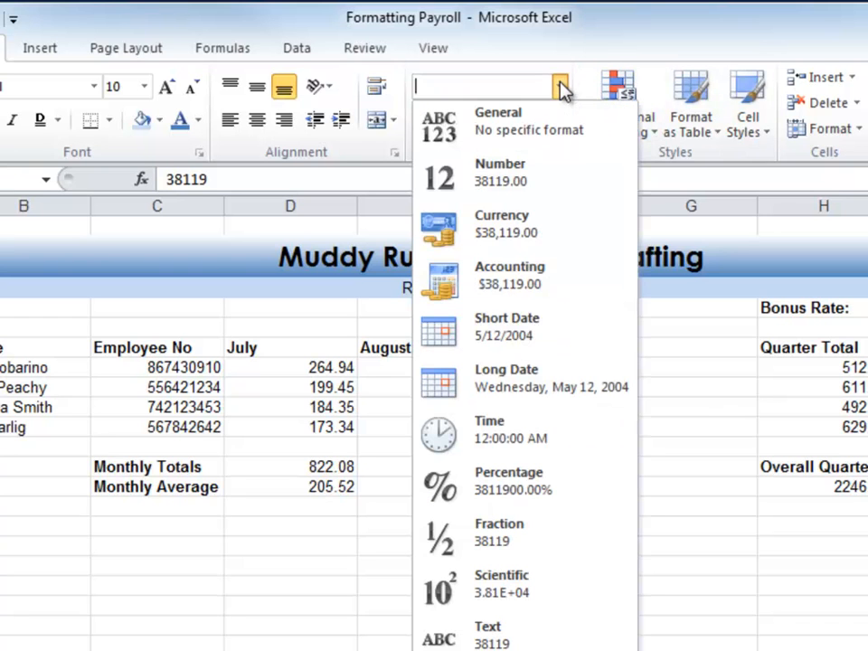
left_click(468, 345)
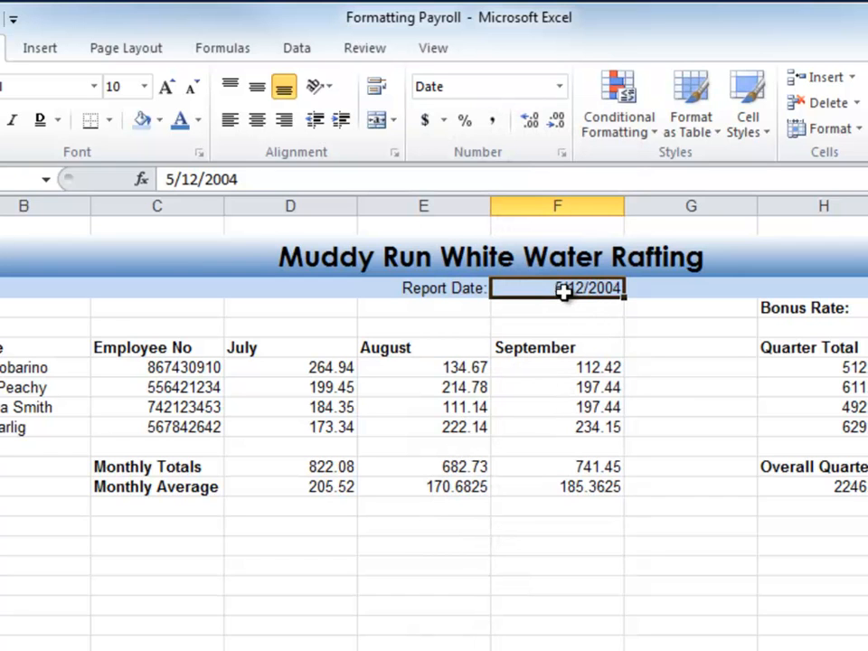
left_click(231, 122)
left_click(452, 289)
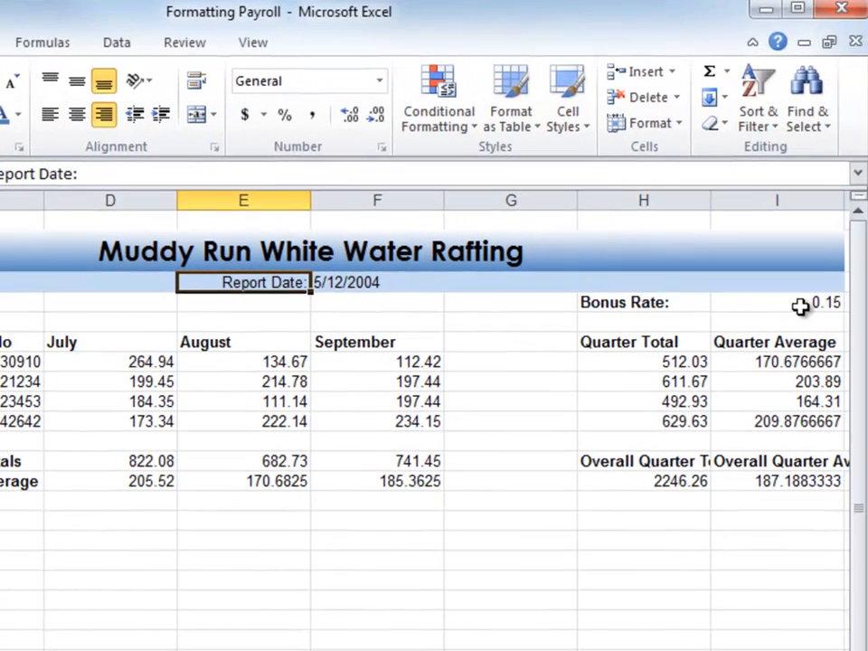
Format the bonus rate in I4 as a left-aligned percentage and right-align its label in H4
left_click(782, 303)
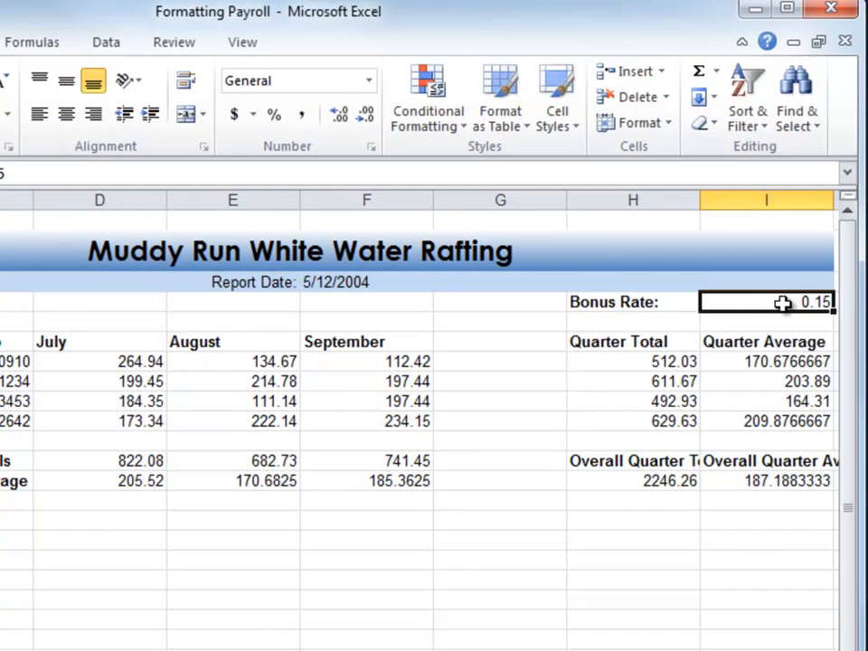
left_click(274, 116)
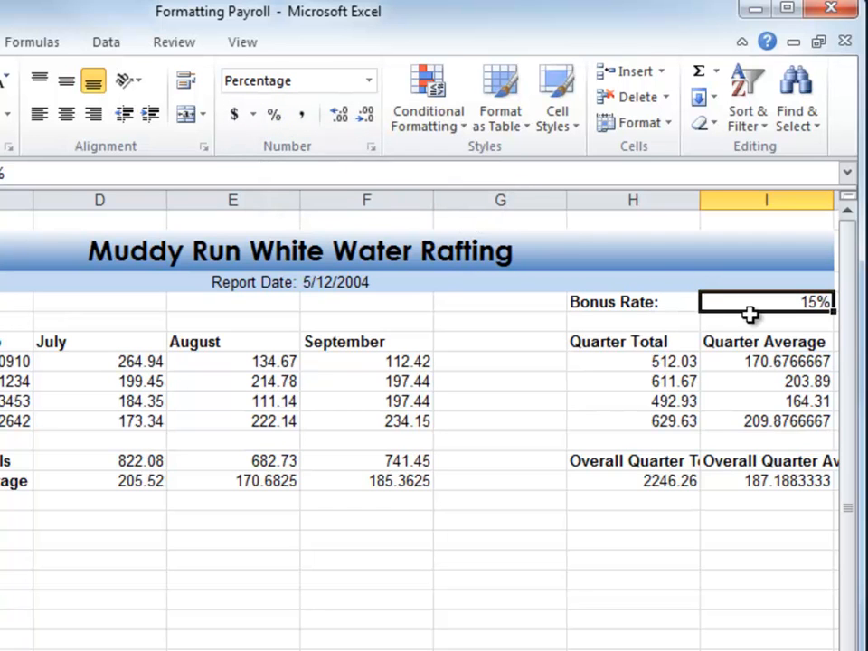
left_click(39, 115)
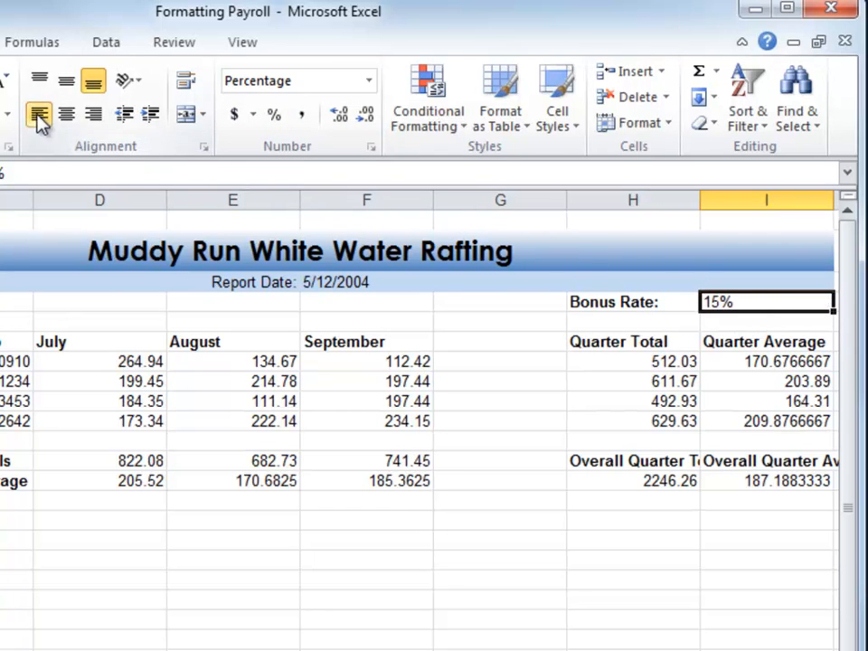
left_click(616, 304)
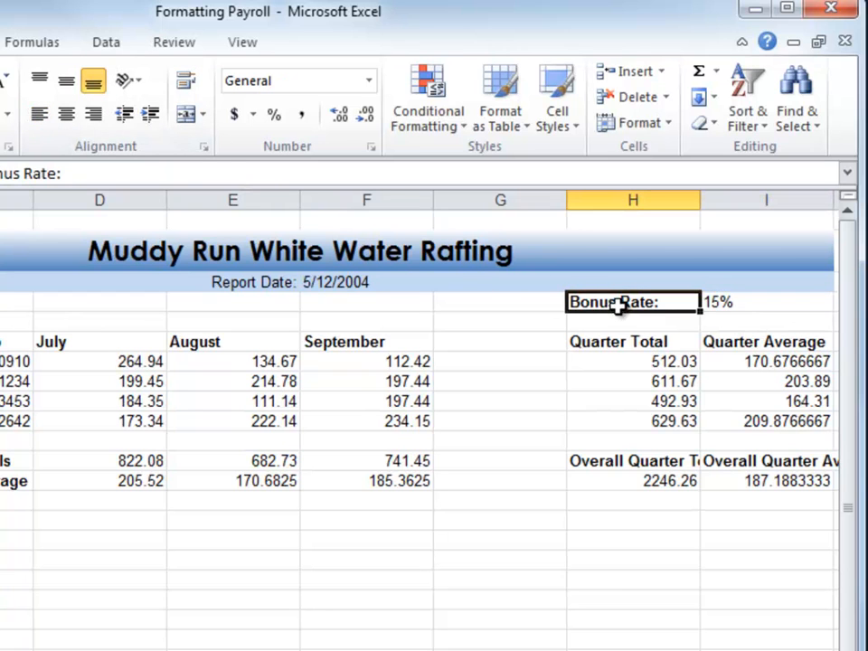
left_click(93, 114)
left_click(255, 282)
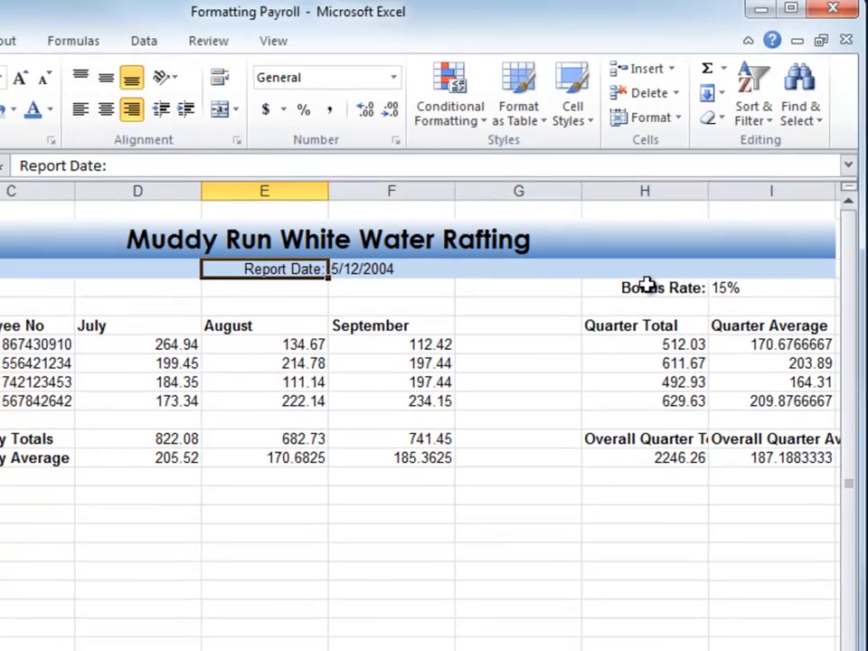
Fill the Bonus Rate label cell H4 with a medium blue theme color, one shade darker than row 3
left_click(632, 303)
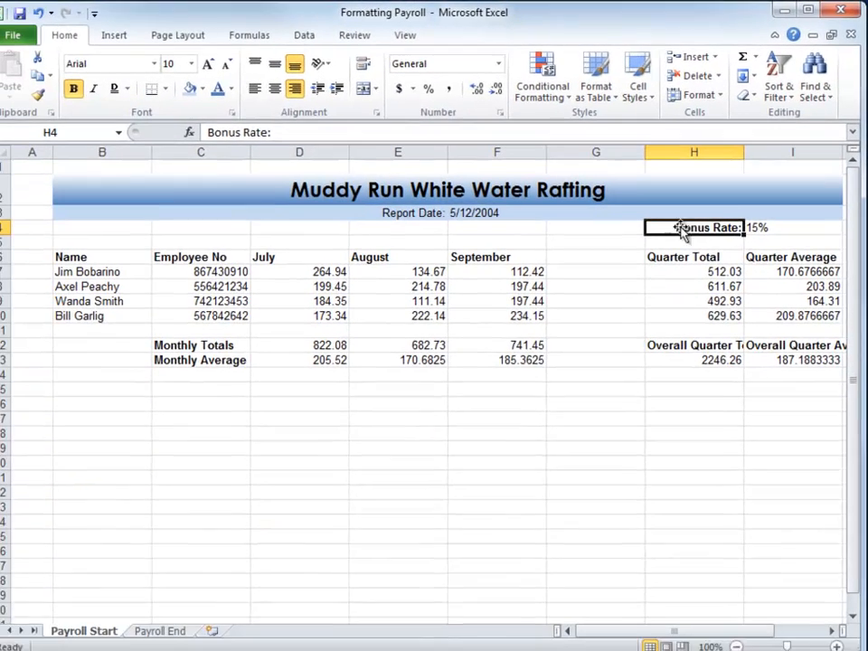
left_click(189, 89)
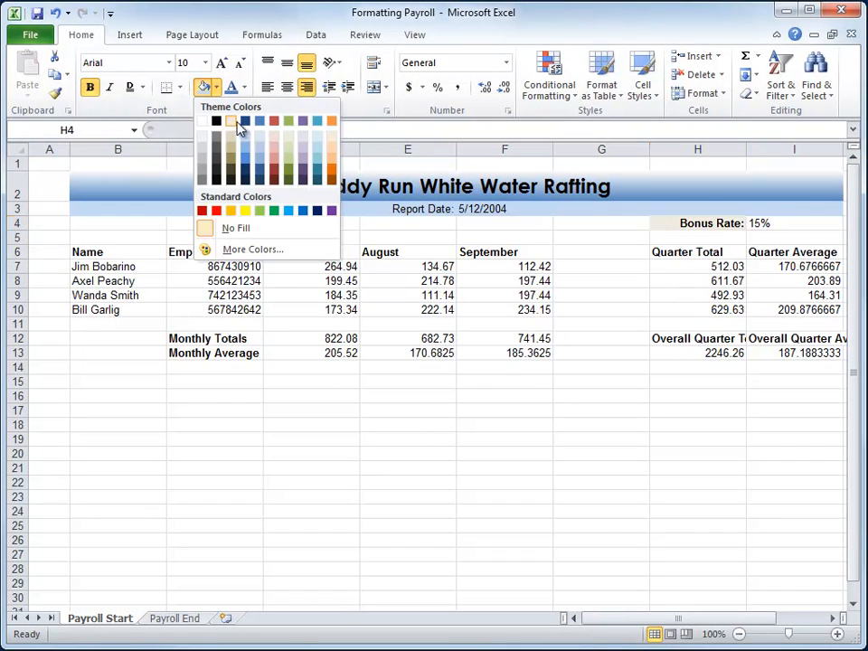
left_click(250, 150)
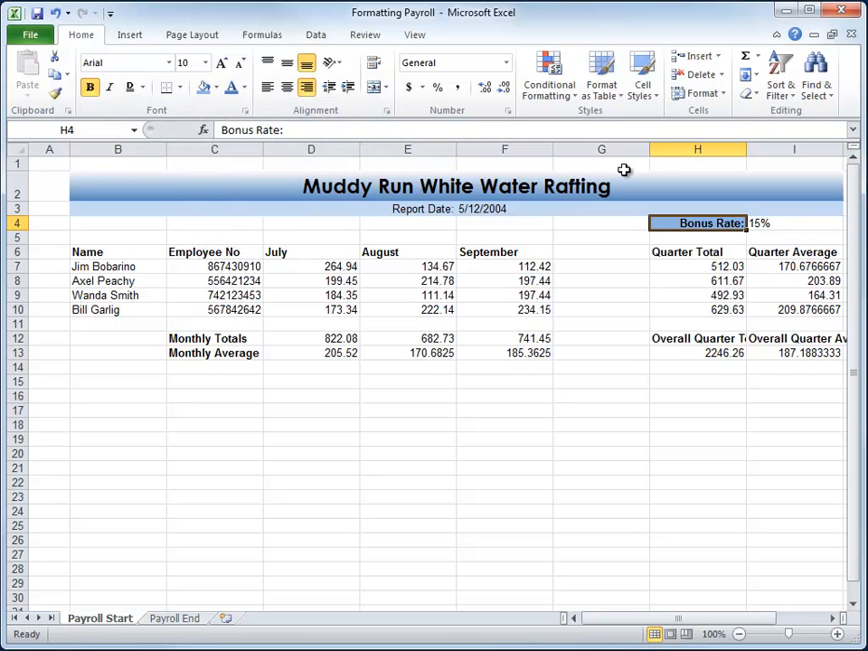
Give the bonus rate value in I4 a dark blue theme fill and a white font color
left_click(767, 224)
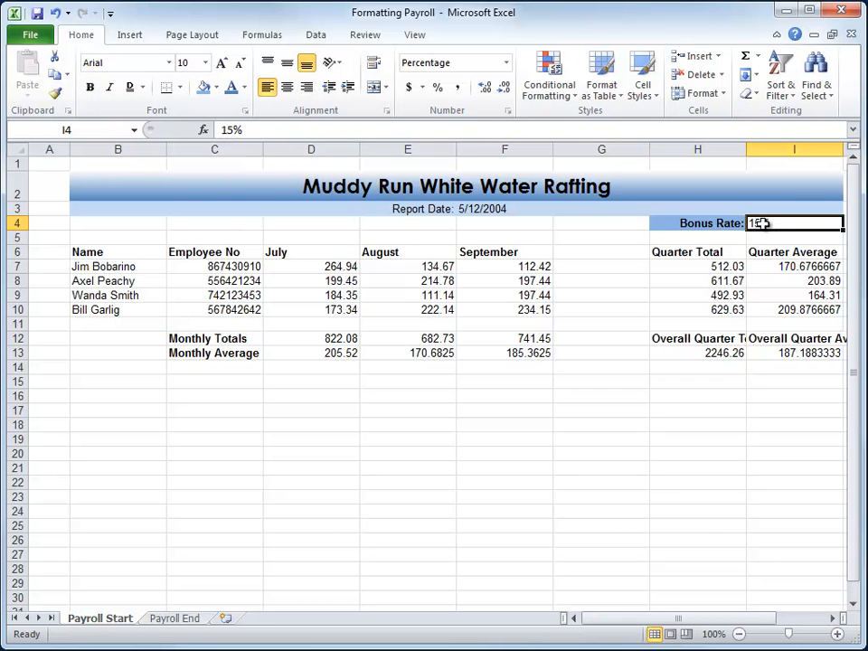
left_click(204, 87)
left_click(217, 88)
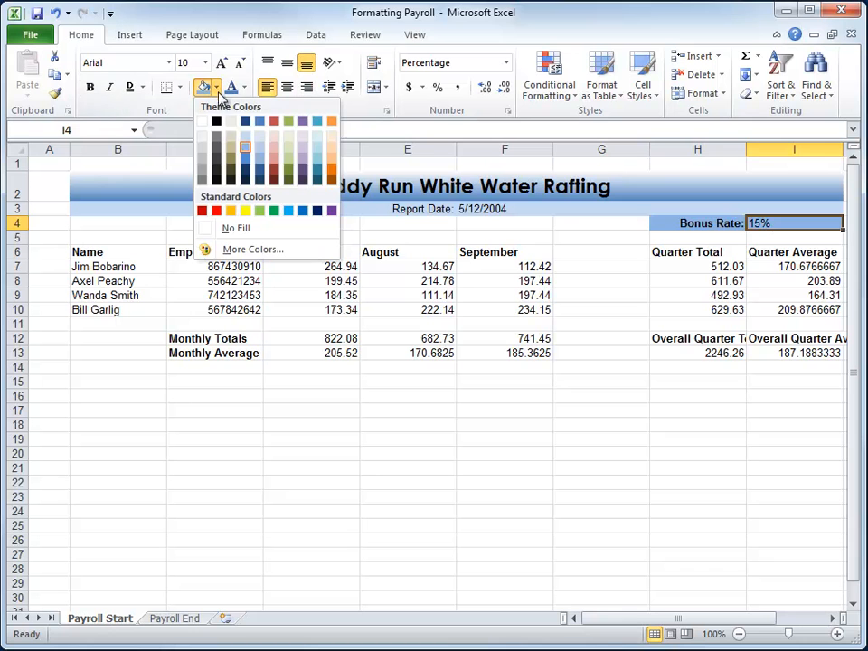
left_click(245, 172)
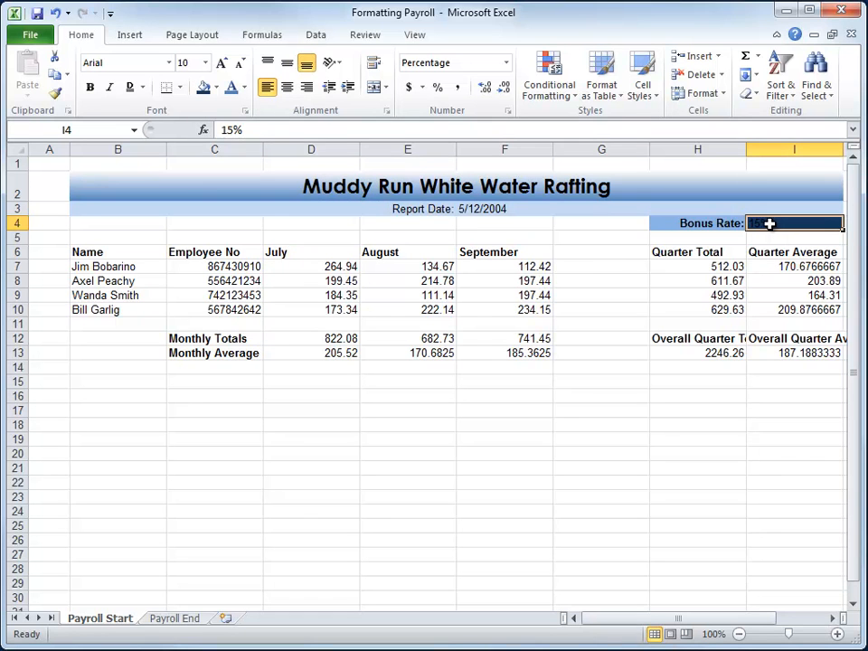
left_click(244, 88)
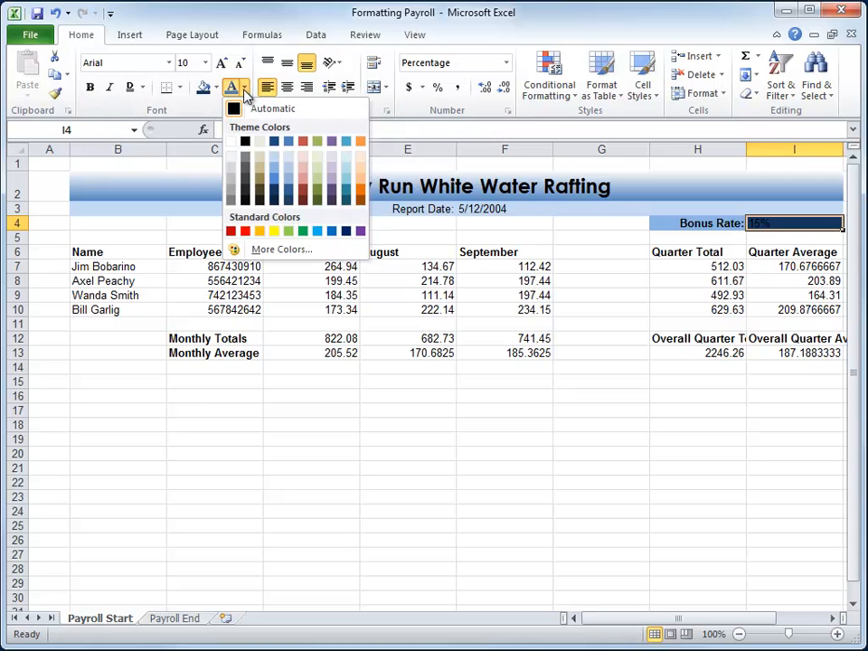
left_click(231, 144)
left_click(673, 255)
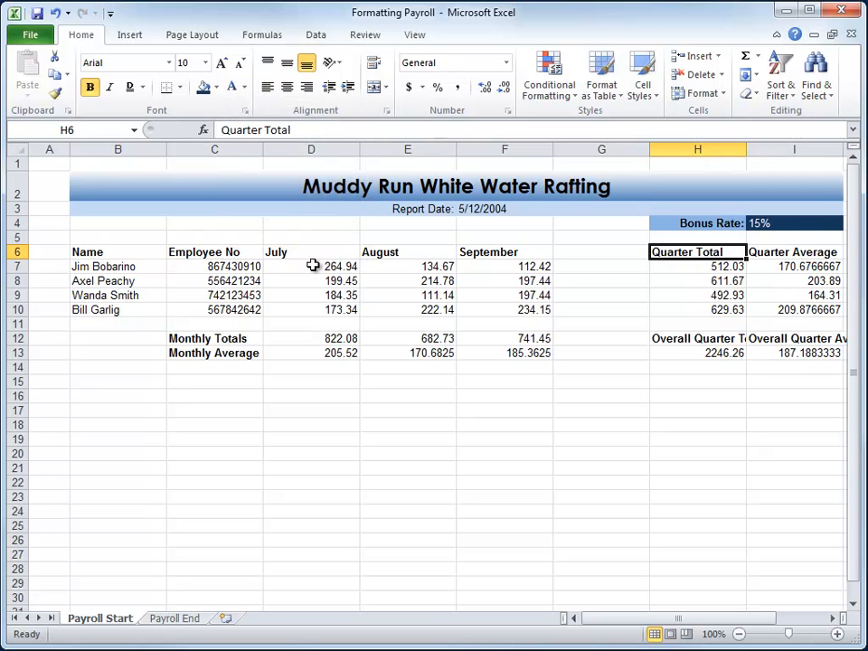
Format the payroll figures, totals and averages in D7:I13 as Currency
left_click_drag(316, 263, 802, 362)
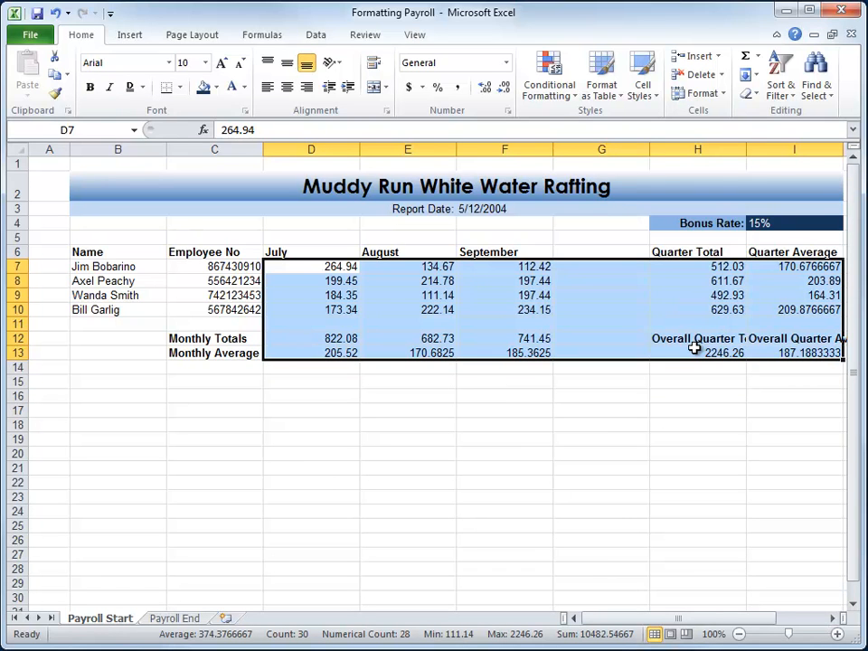
left_click(507, 66)
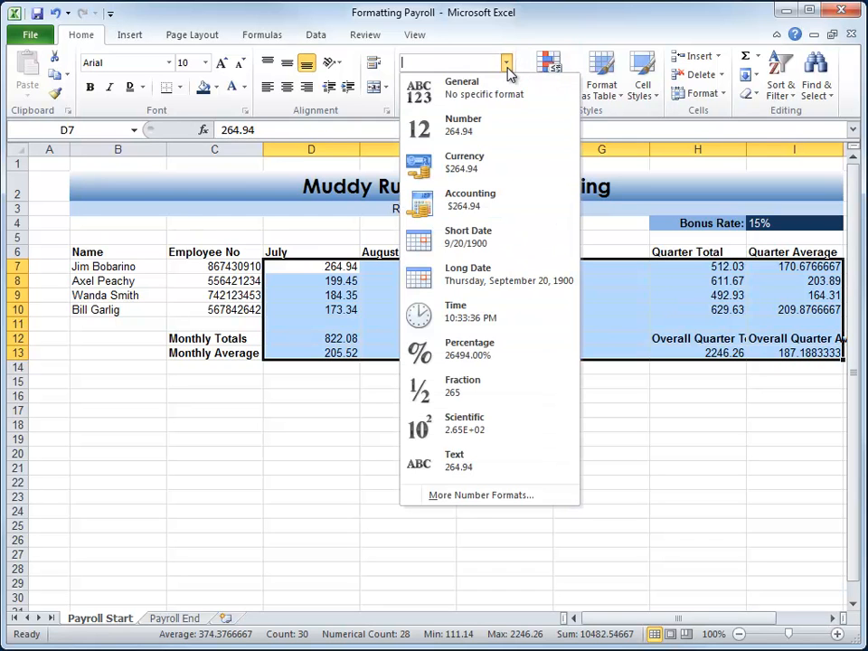
left_click(468, 172)
left_click(339, 352)
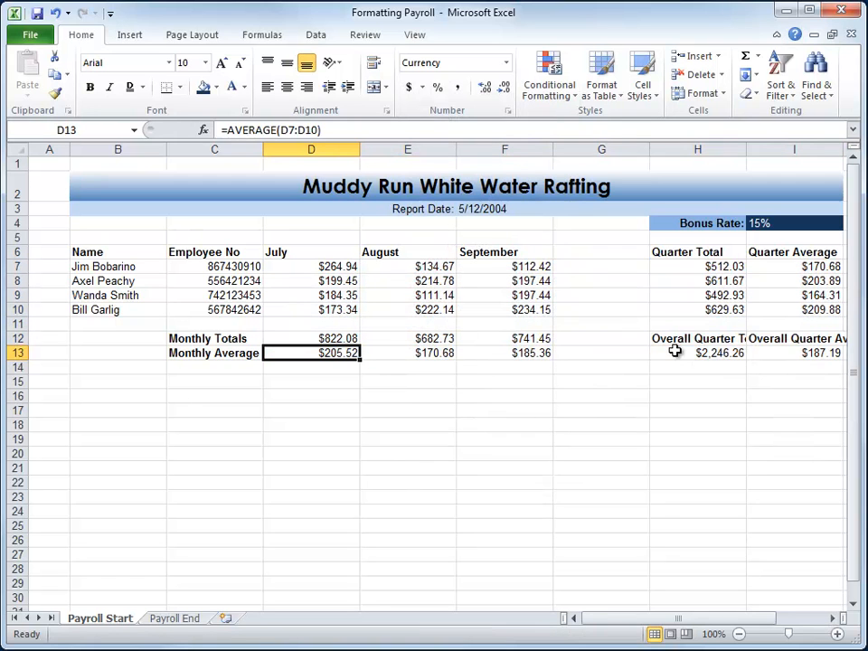
Wrap the text of the Overall Quarter Total and Overall Quarter Average labels in H12:I12 and right-align them
left_click(691, 340)
left_click_drag(692, 340, 770, 341)
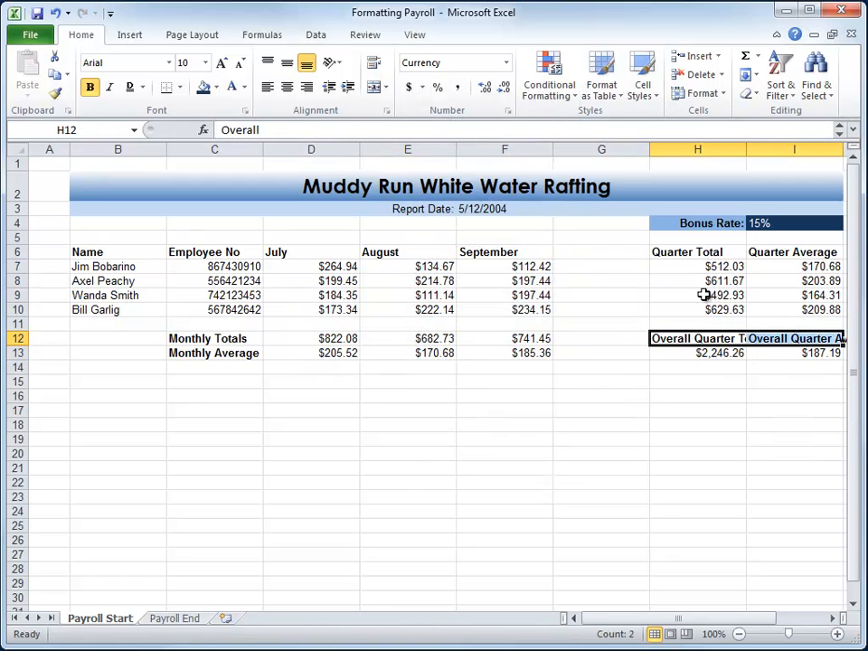
left_click(373, 66)
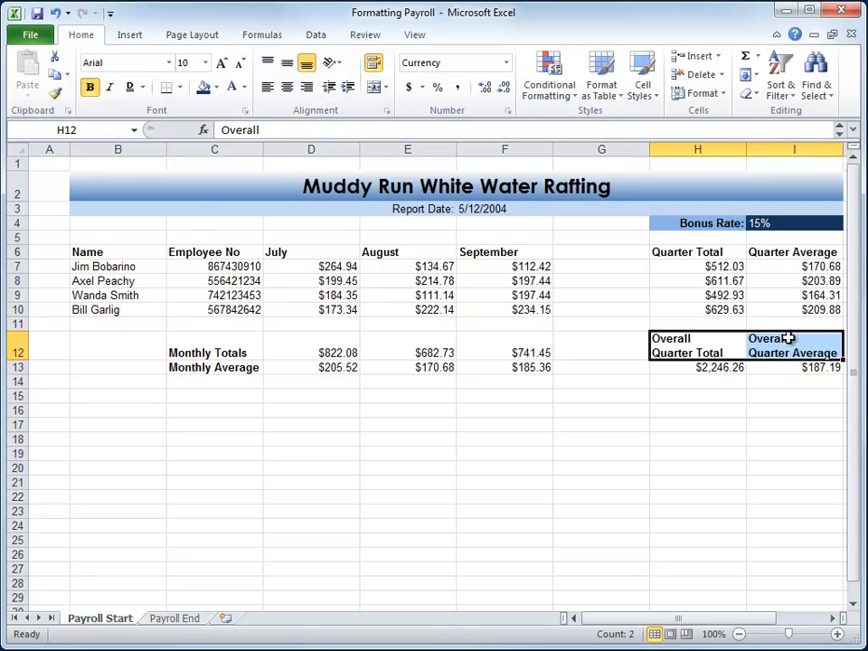
left_click(307, 86)
left_click(721, 349)
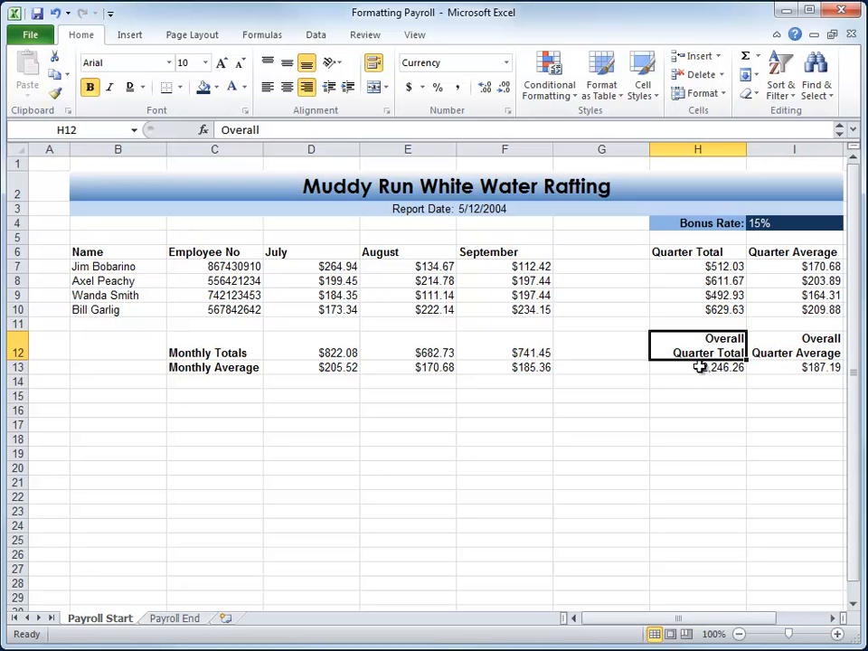
Fill the header cells B6:F6, H6:I6 and H12:I12 together with the lightest gray theme color
left_click(112, 252)
left_click_drag(111, 252, 477, 254)
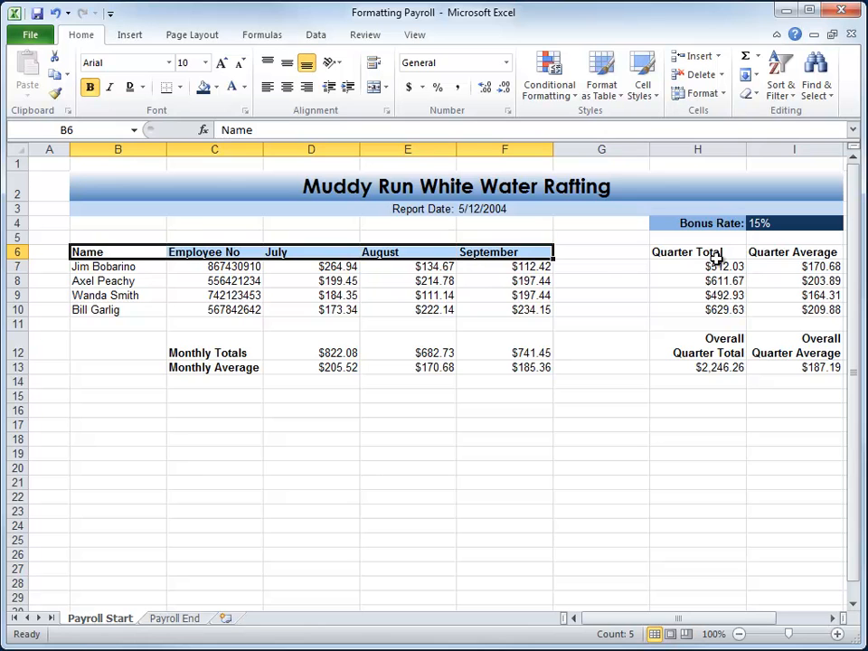
left_click_drag(715, 253, 794, 257, "ctrl")
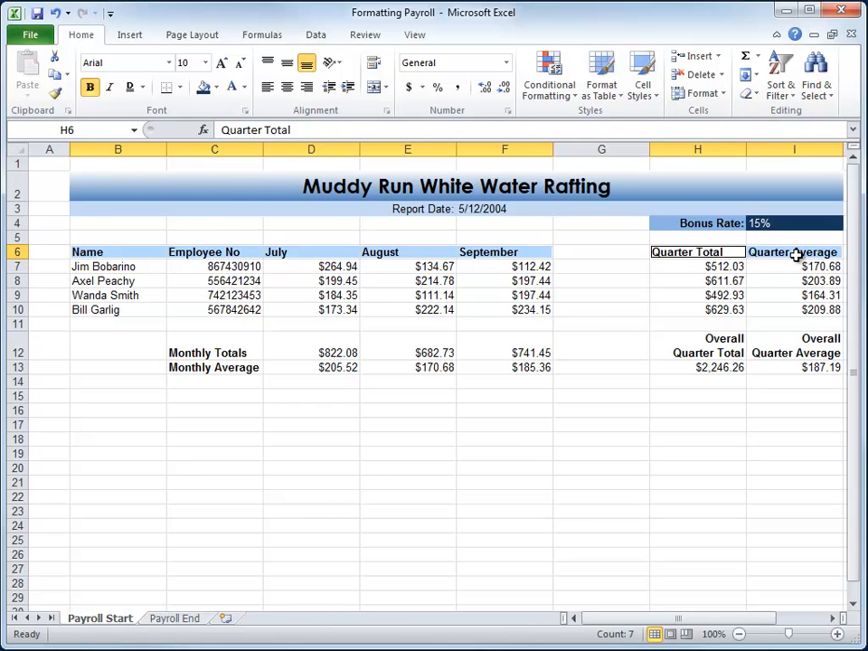
left_click_drag(715, 344, 793, 354, "ctrl")
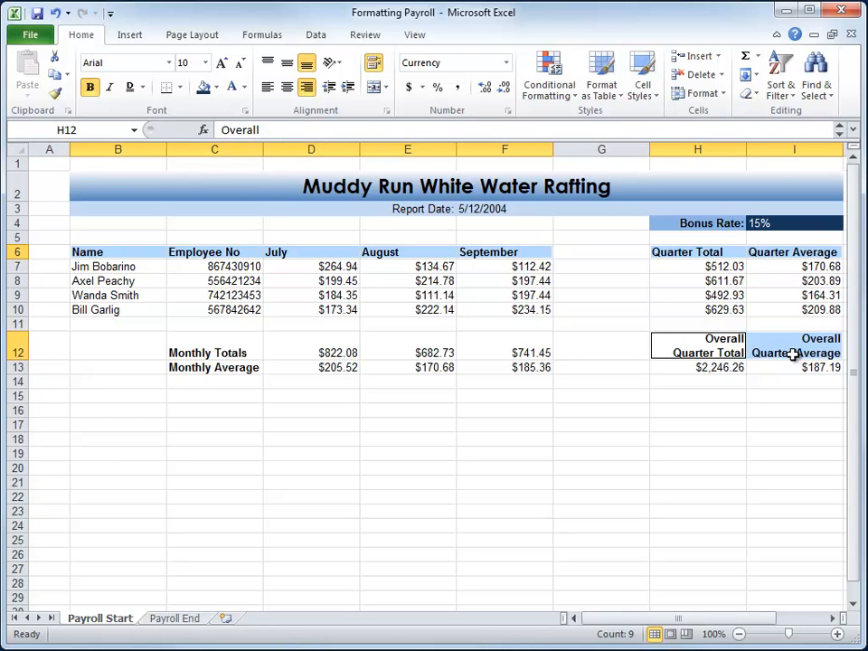
left_click(217, 88)
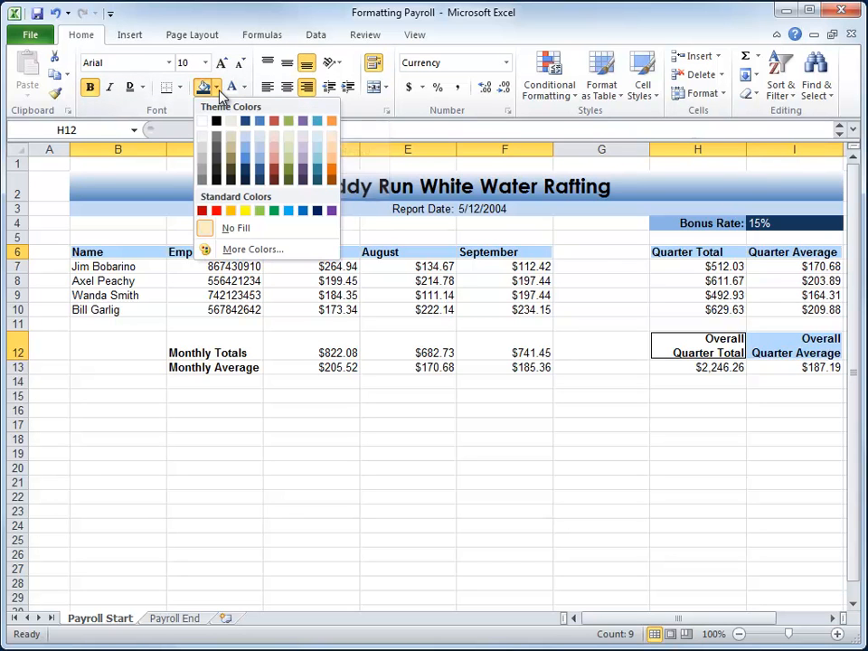
left_click(205, 144)
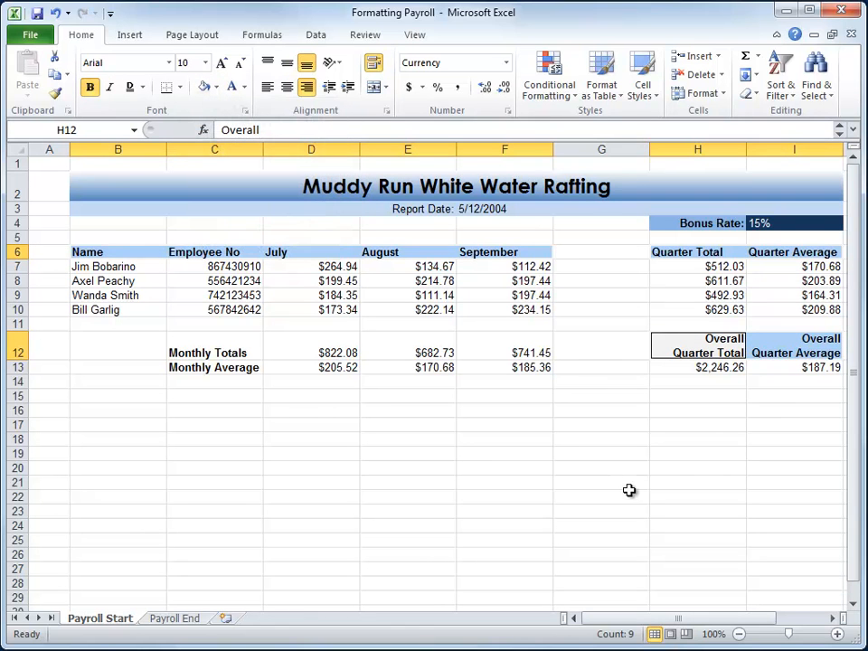
left_click(381, 406)
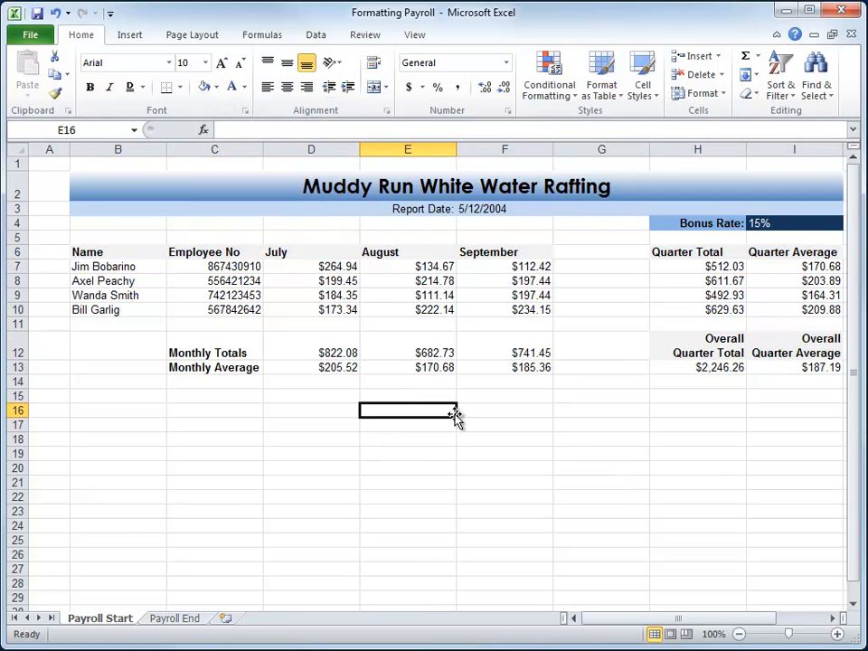
Apply the same light gray fill to the August figures in E7:E10 and E12:E13
left_click_drag(448, 275, 382, 316)
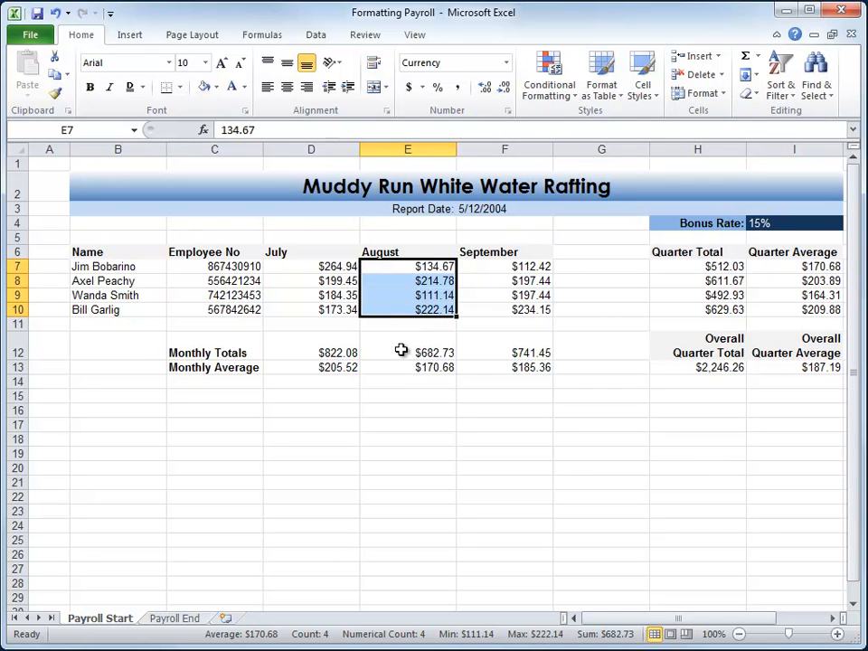
left_click_drag(403, 351, 401, 366, "ctrl")
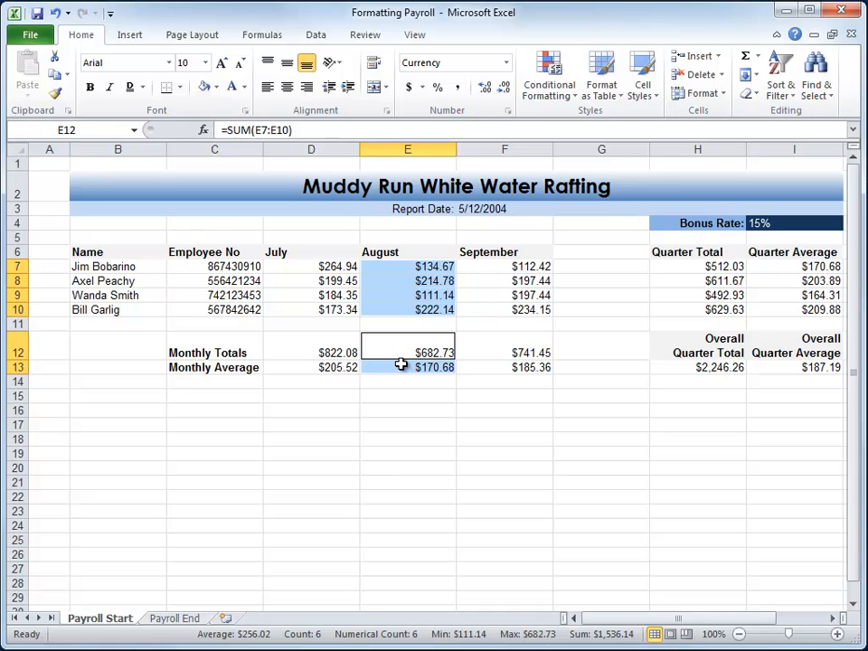
left_click(391, 412)
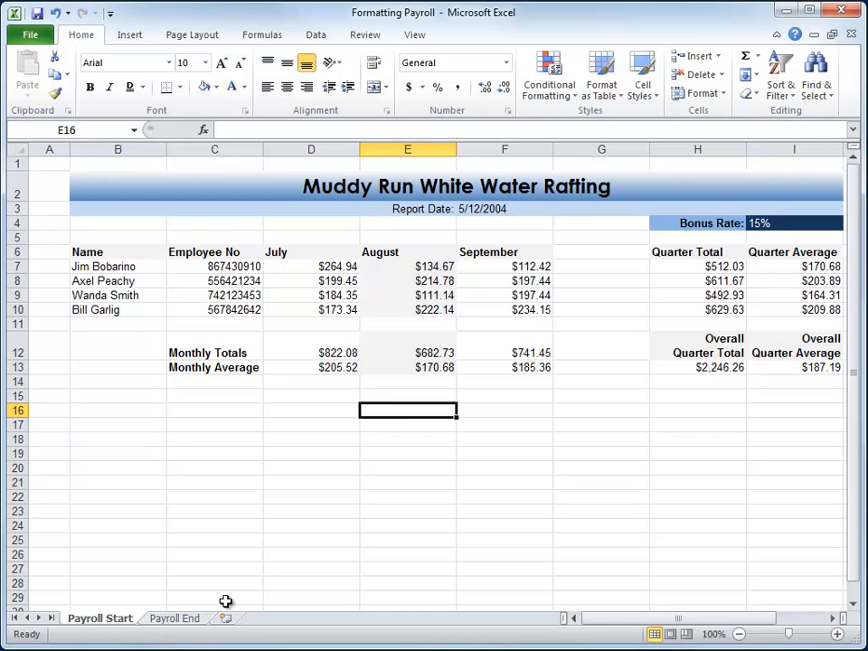
Compare with the Payroll End sheet and turn off the gridlines on the Payroll Start sheet
left_click(183, 619)
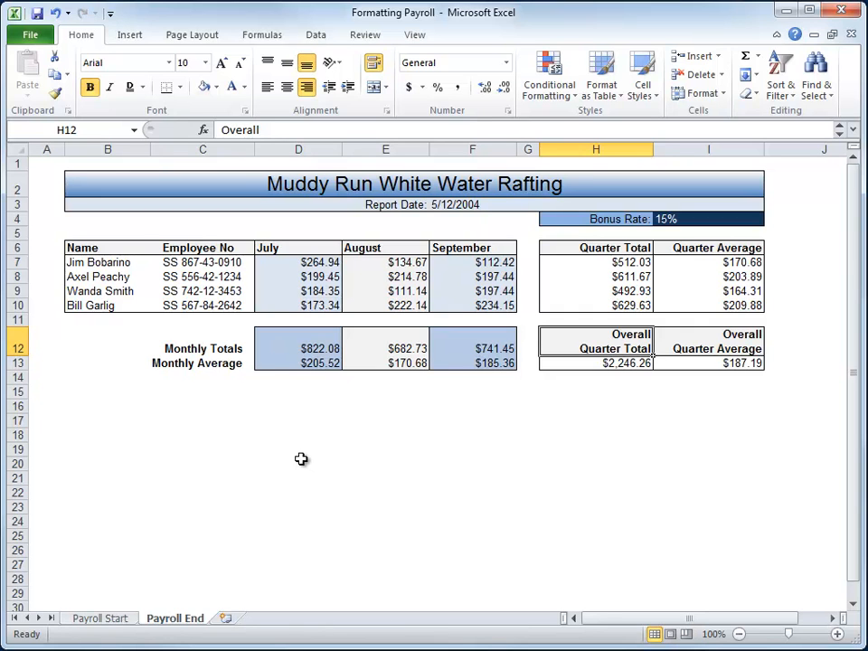
left_click(105, 618)
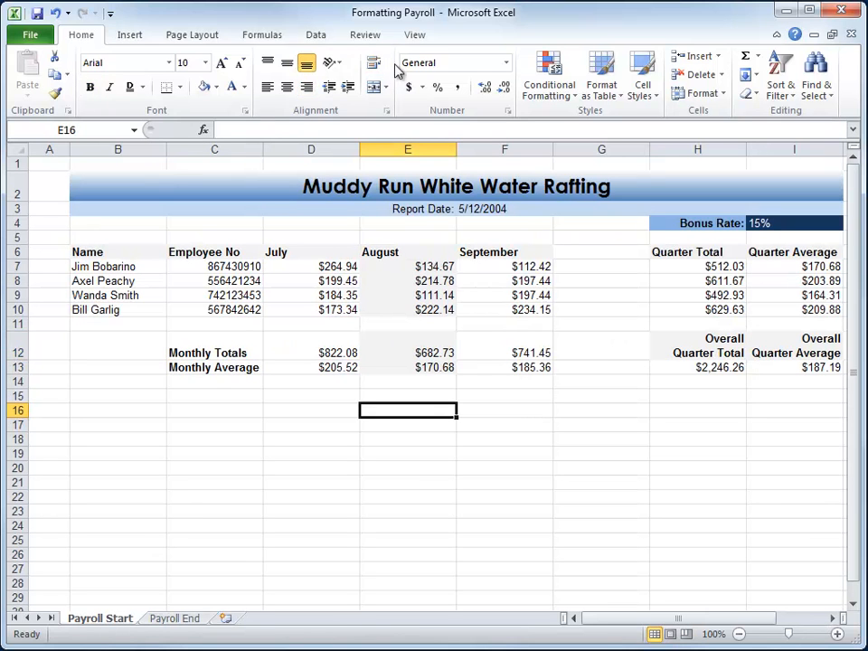
left_click(414, 36)
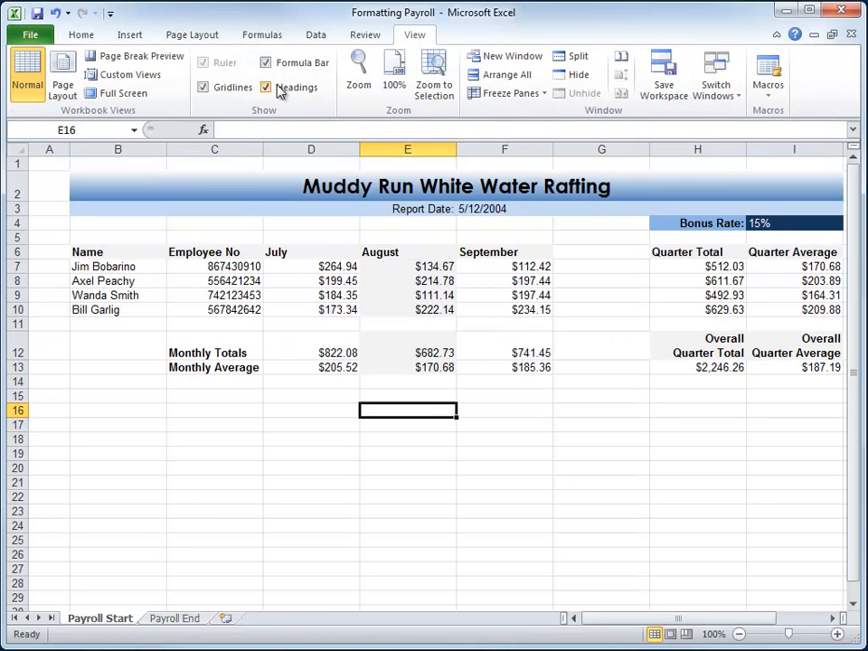
left_click(202, 88)
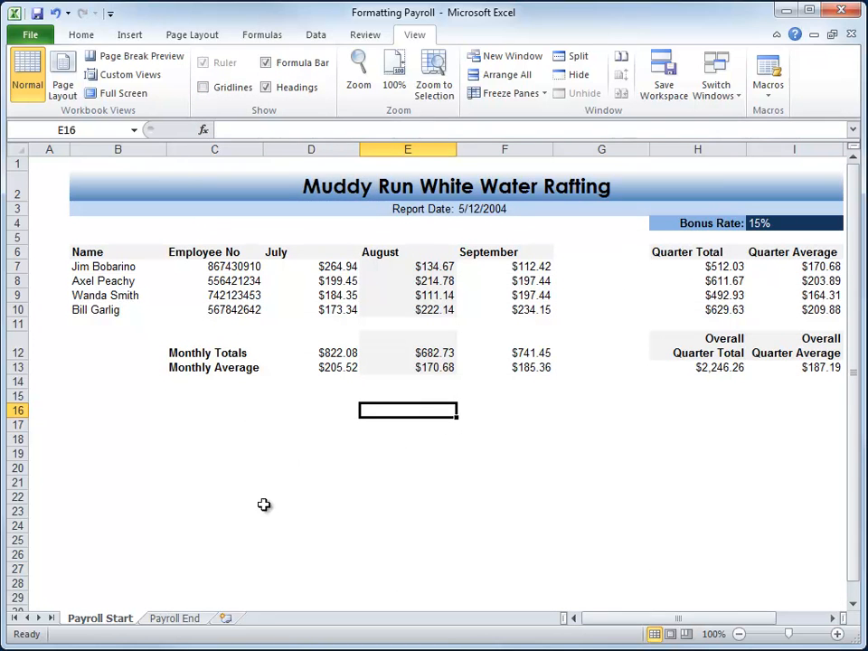
Fill the July and September figures in D7:D10 and F7:F10 with a light blue theme color
left_click_drag(322, 268, 332, 321)
left_click_drag(525, 269, 520, 309)
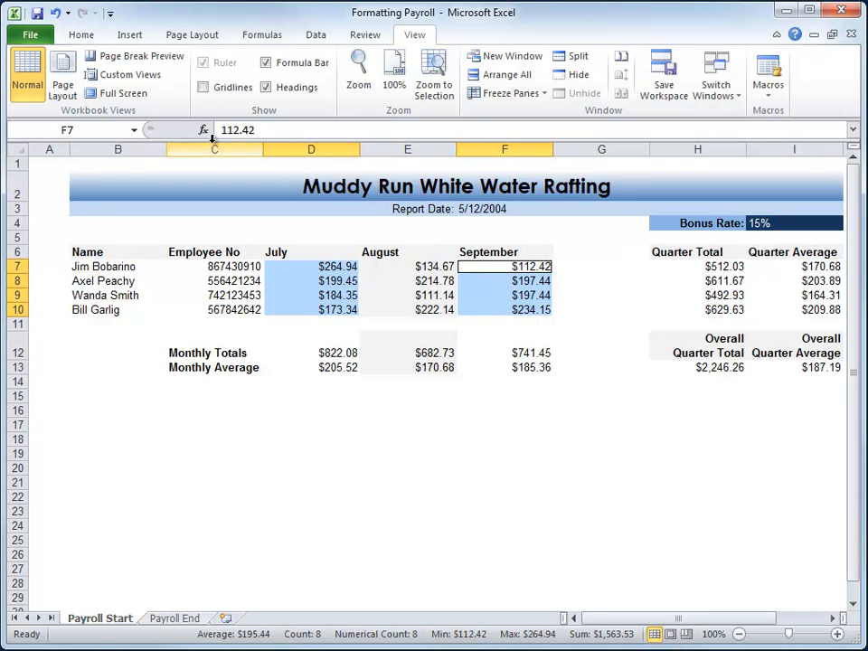
left_click(81, 34)
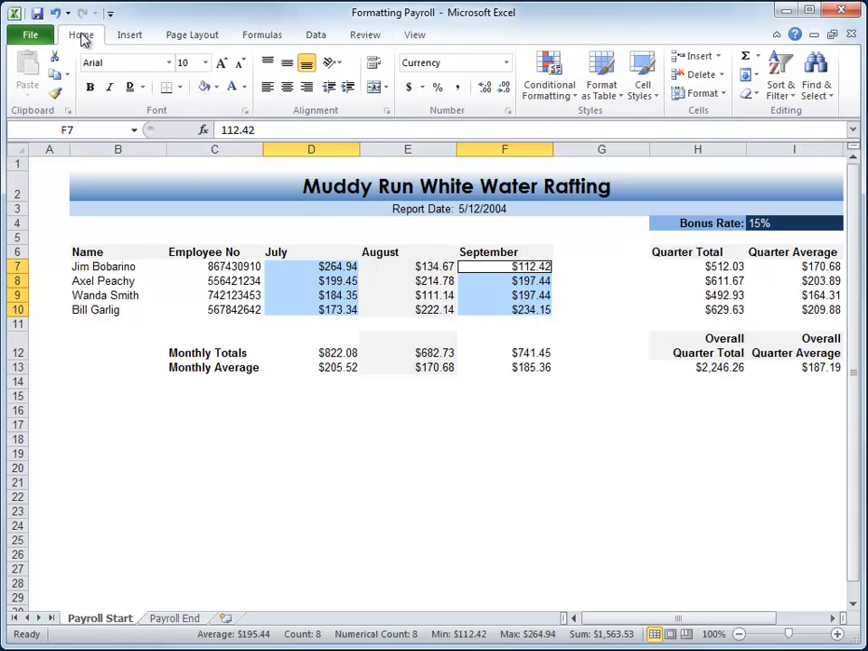
left_click(217, 88)
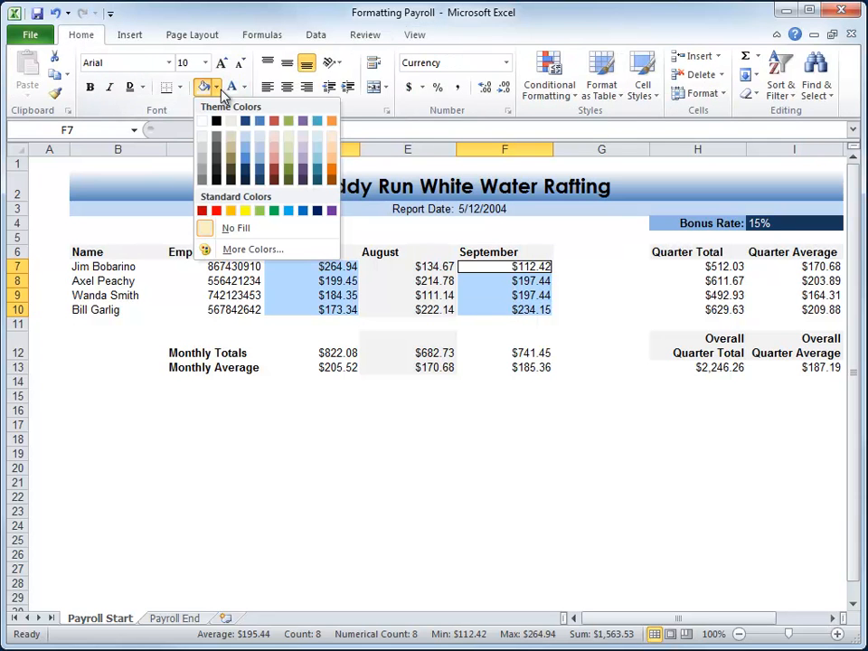
left_click(249, 140)
Apply the same light blue fill to the July and September totals and averages in D12:D13 and F12:F13
left_click(319, 346)
left_click_drag(320, 346, 329, 367)
left_click_drag(531, 342, 527, 362, "ctrl")
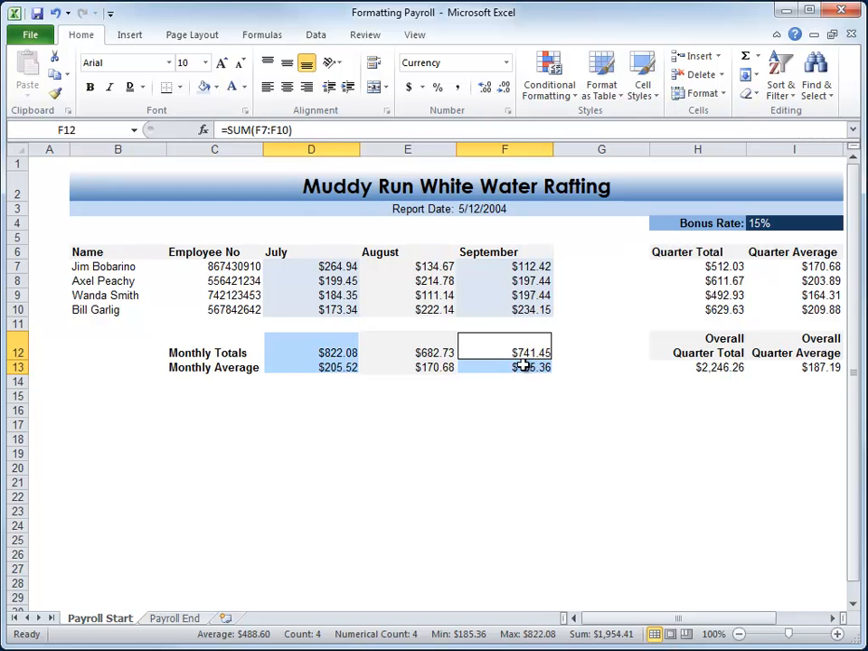
left_click(438, 442)
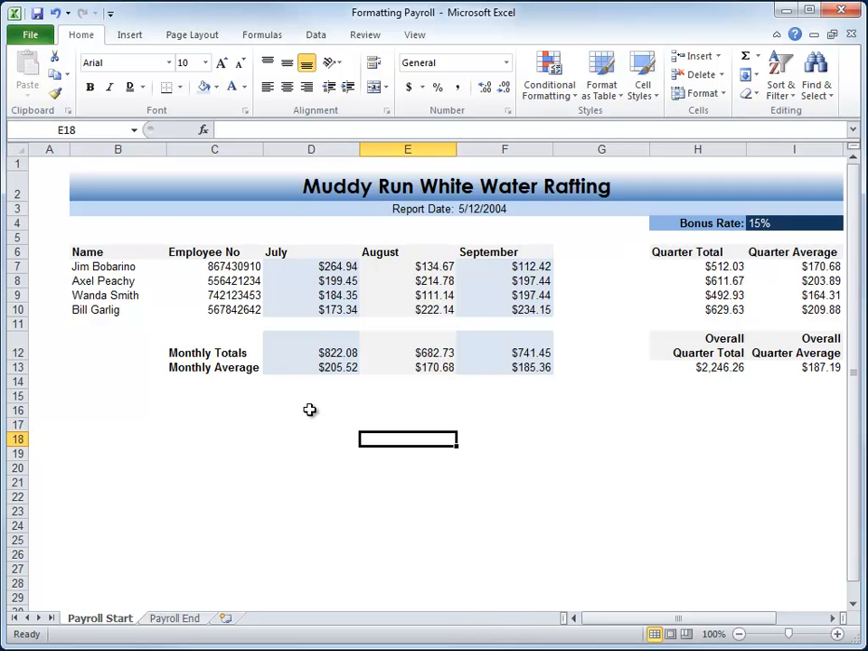
Apply All Borders to the header row cells B6:F6, from Name through September
left_click_drag(112, 251, 478, 253)
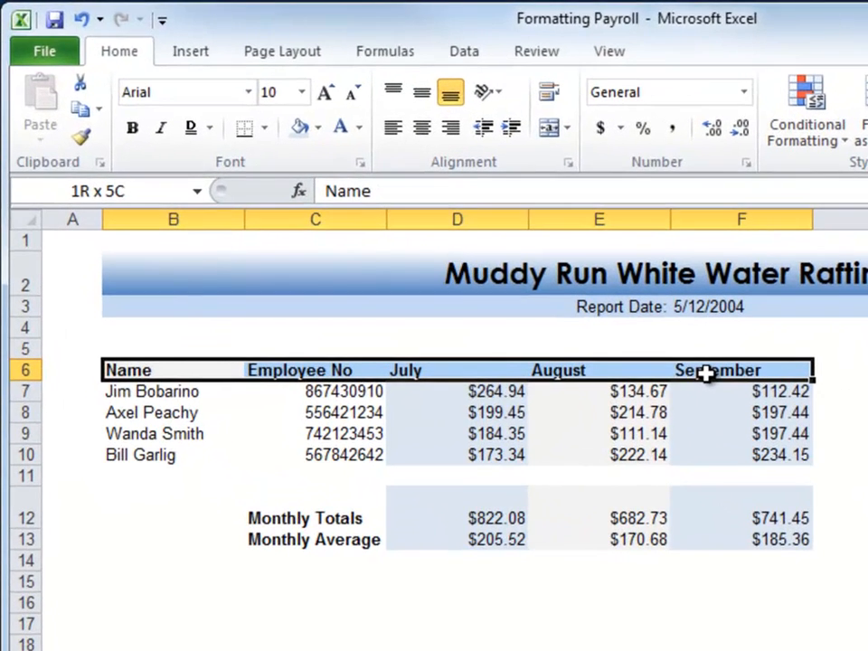
left_click_drag(705, 375, 705, 375)
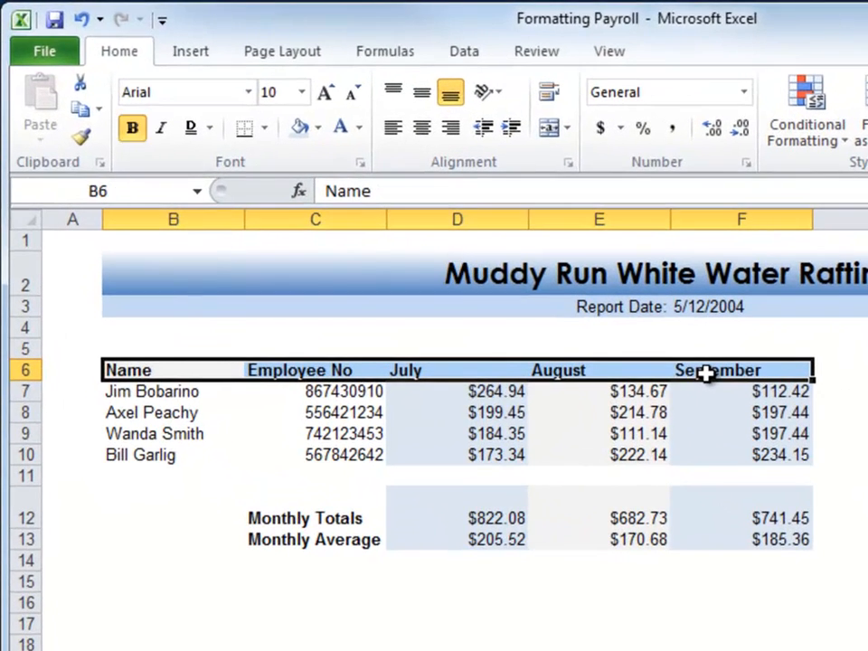
left_click(264, 129)
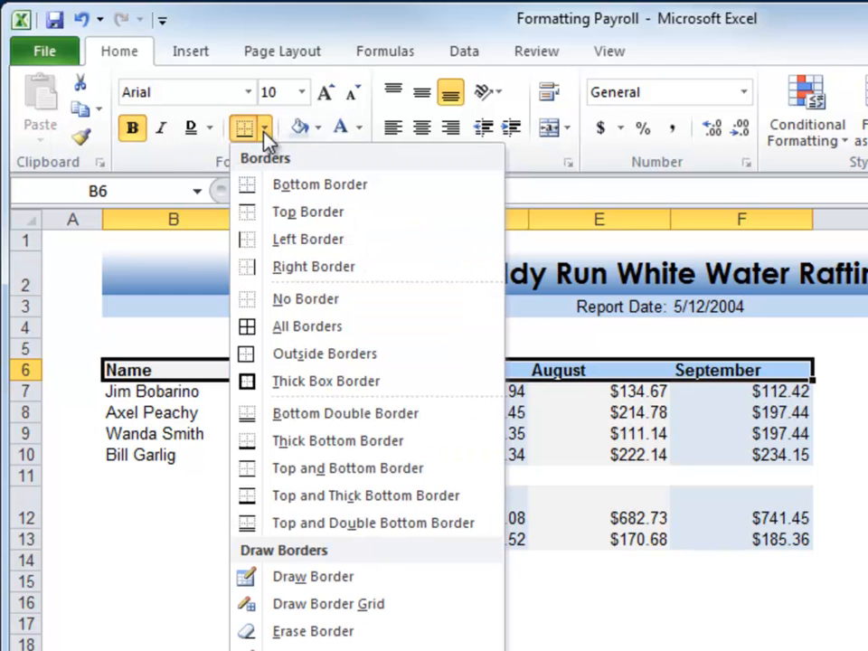
left_click(295, 326)
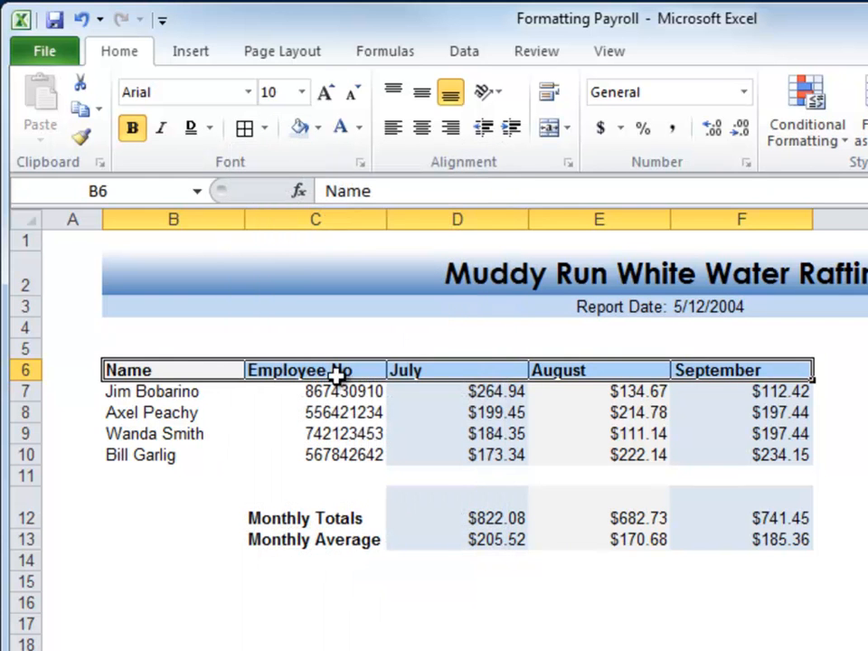
left_click(350, 455)
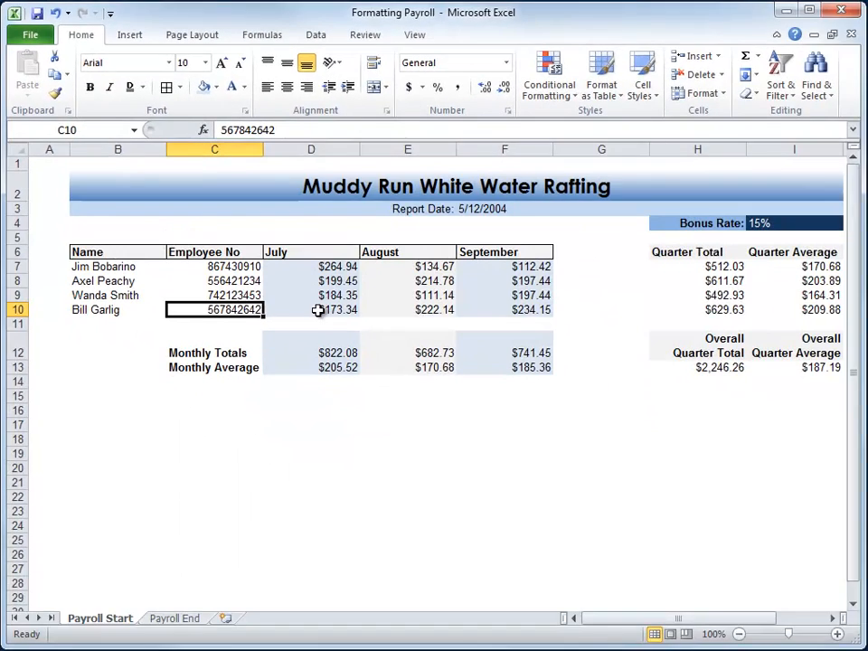
Examine how the borders are applied around the July figures in D7:D10 on the Payroll End sheet
left_click(174, 617)
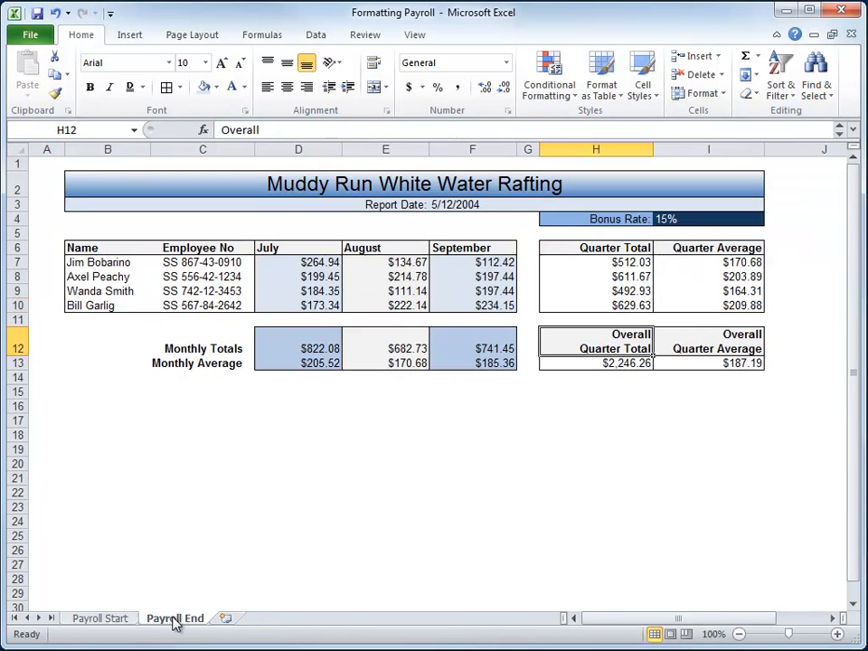
left_click(298, 261)
left_click(294, 277)
left_click(292, 291)
left_click(293, 304)
left_click_drag(270, 265, 271, 304)
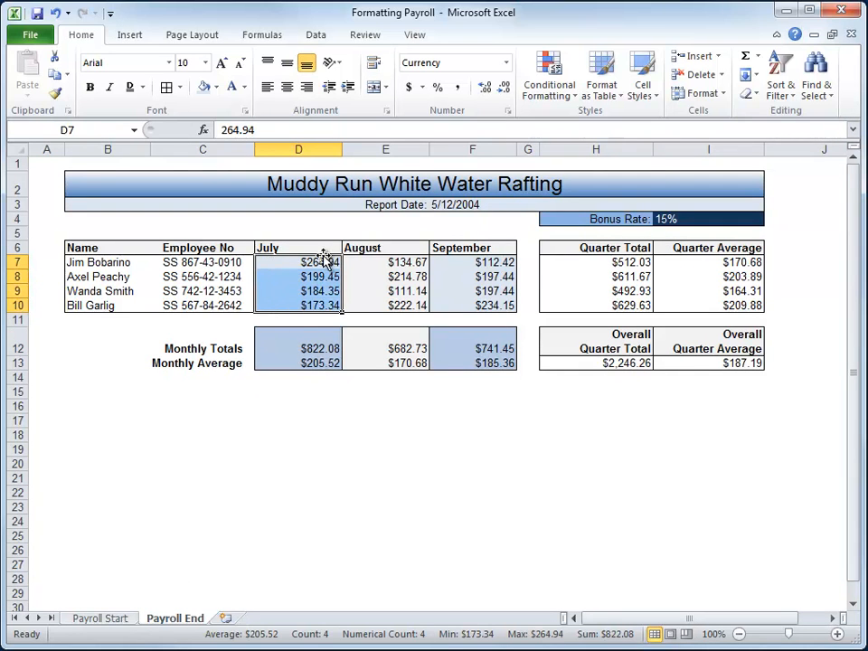
left_click(269, 305)
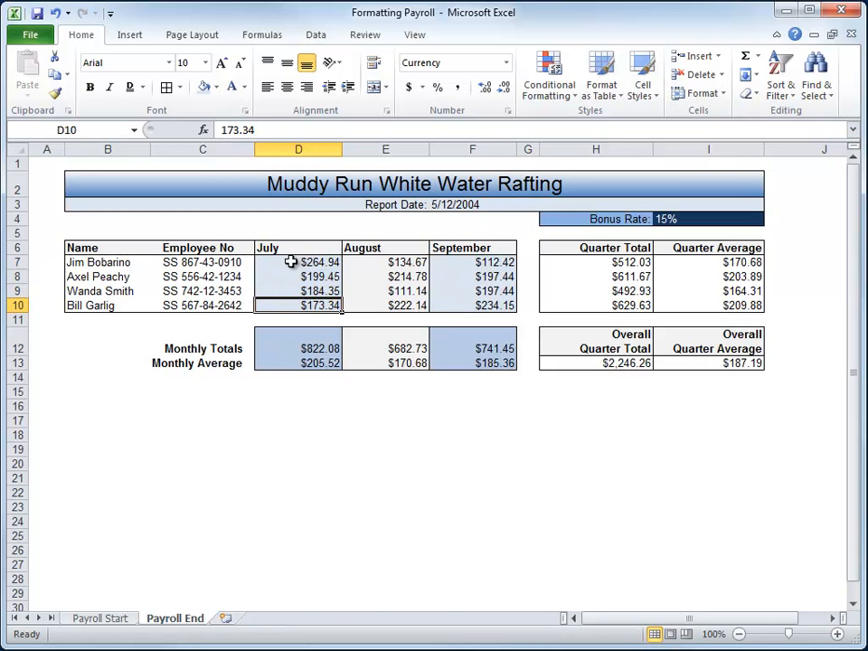
Apply All Borders to the July figures in D7:D10 on the Payroll Start sheet
left_click(99, 618)
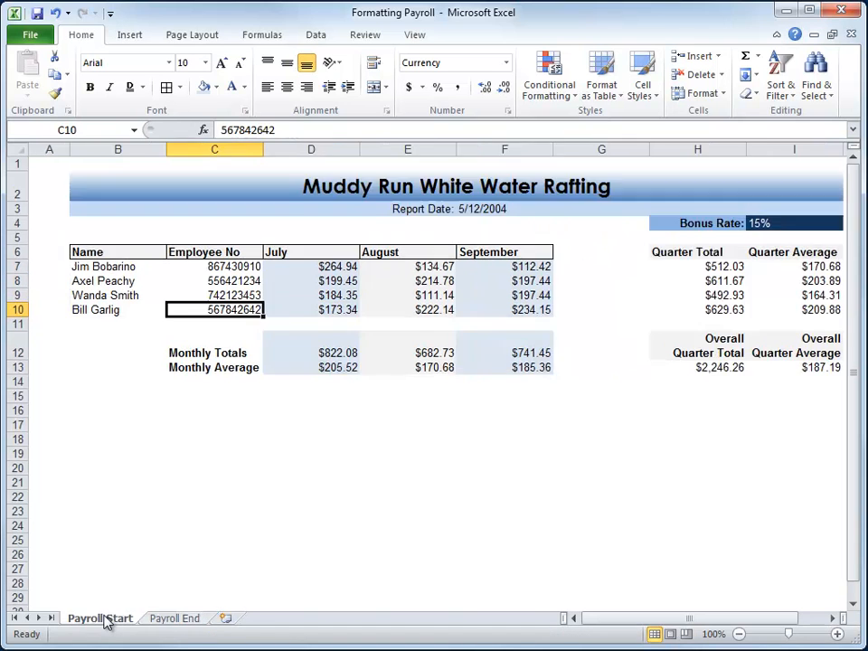
left_click_drag(301, 266, 296, 310)
left_click(168, 96)
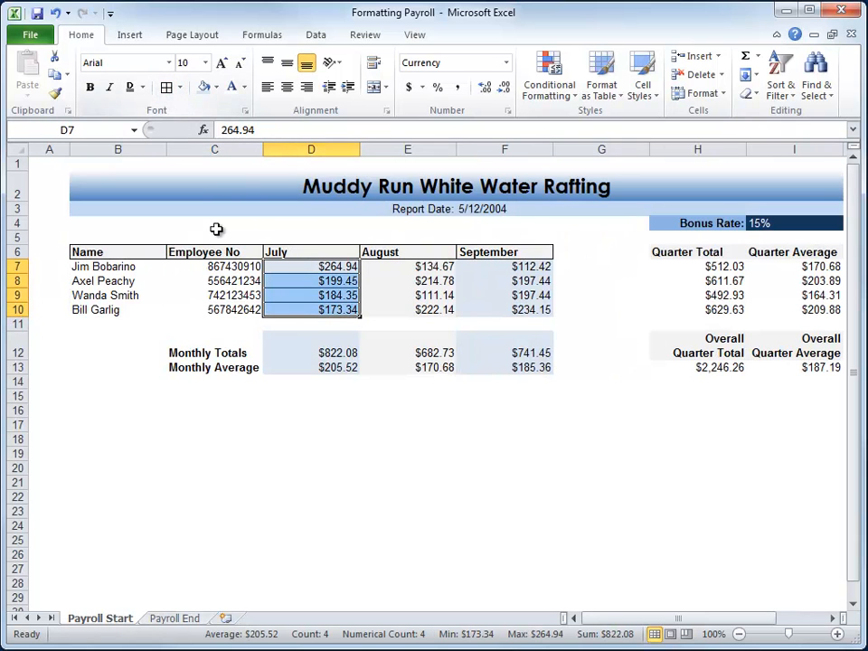
left_click(197, 339)
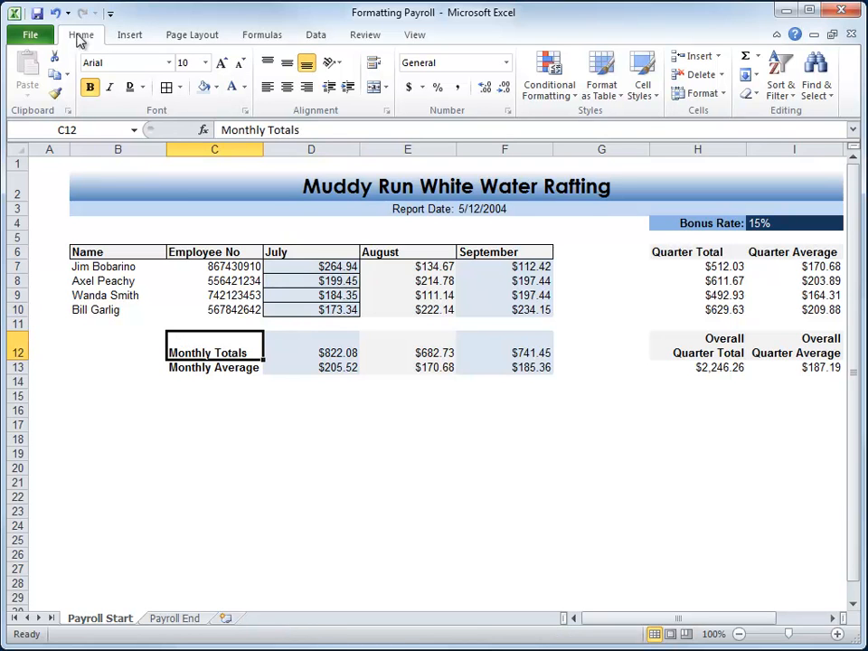
Undo All Borders on the July figures in D7:D10 and give that range Outside Borders instead
left_click(56, 14)
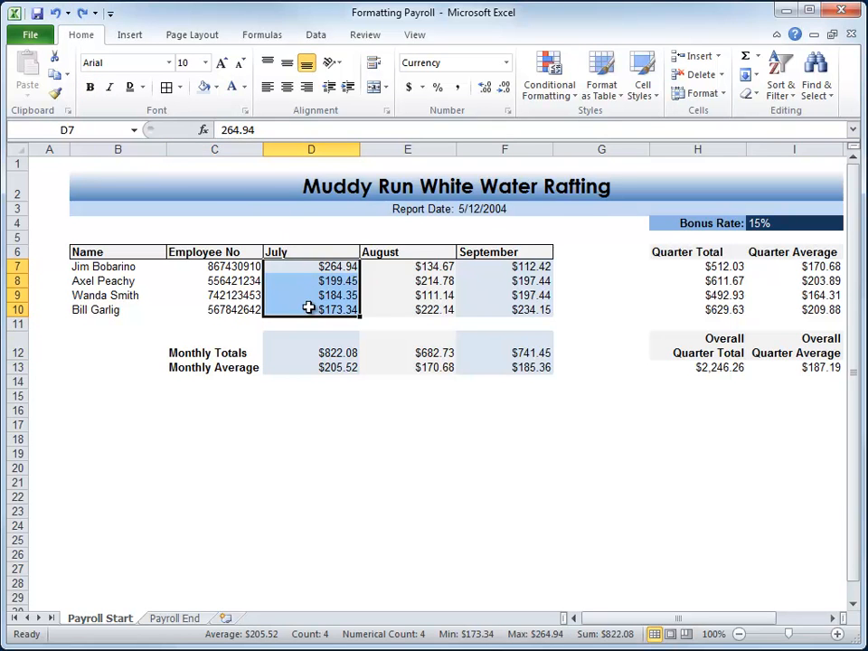
left_click(179, 87)
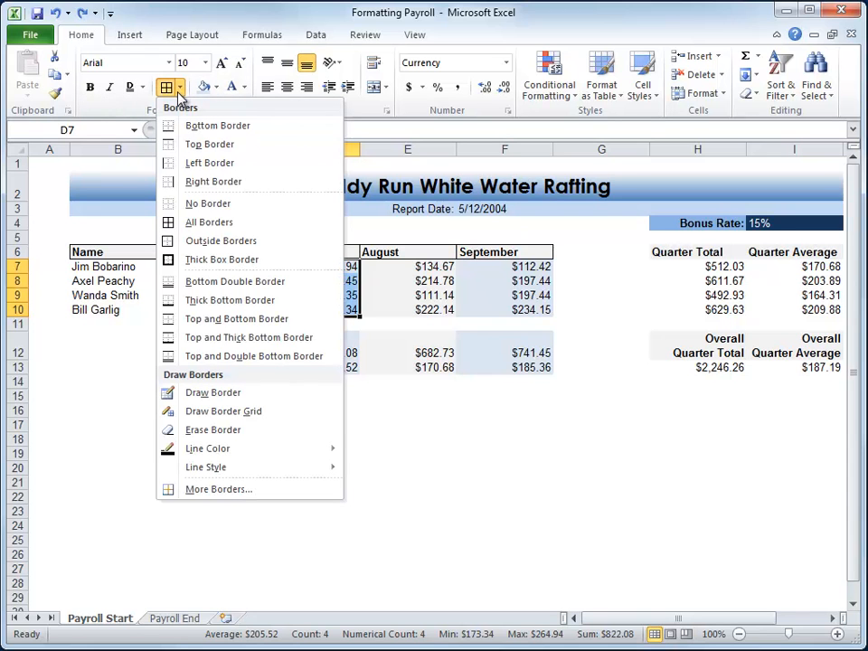
left_click(186, 244)
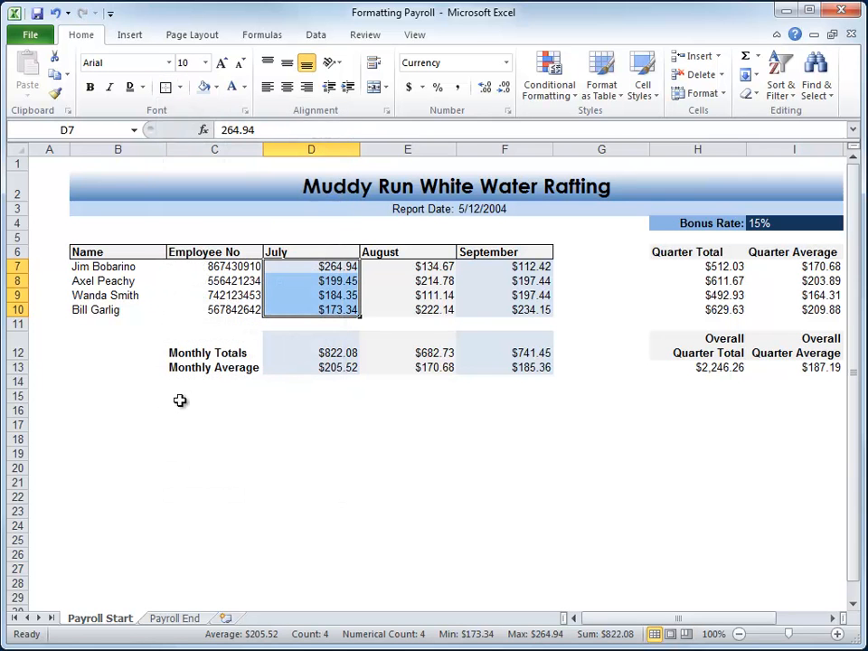
left_click(209, 437)
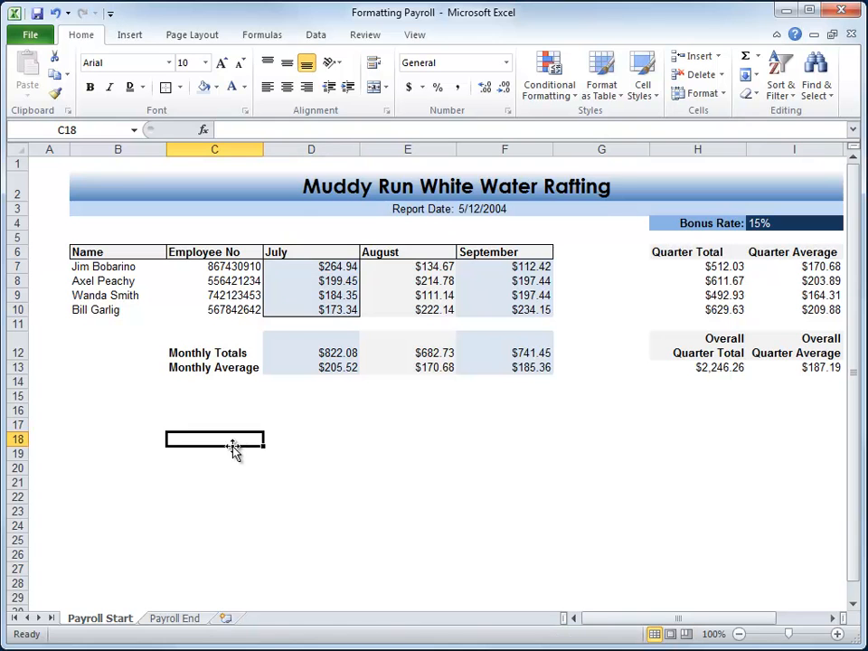
Apply Outside Borders separately to the August and September figures, E7:E10 and F7:F10, and to each month's totals in D12:D13, E12:E13 and F12:F13
left_click_drag(408, 266, 395, 318)
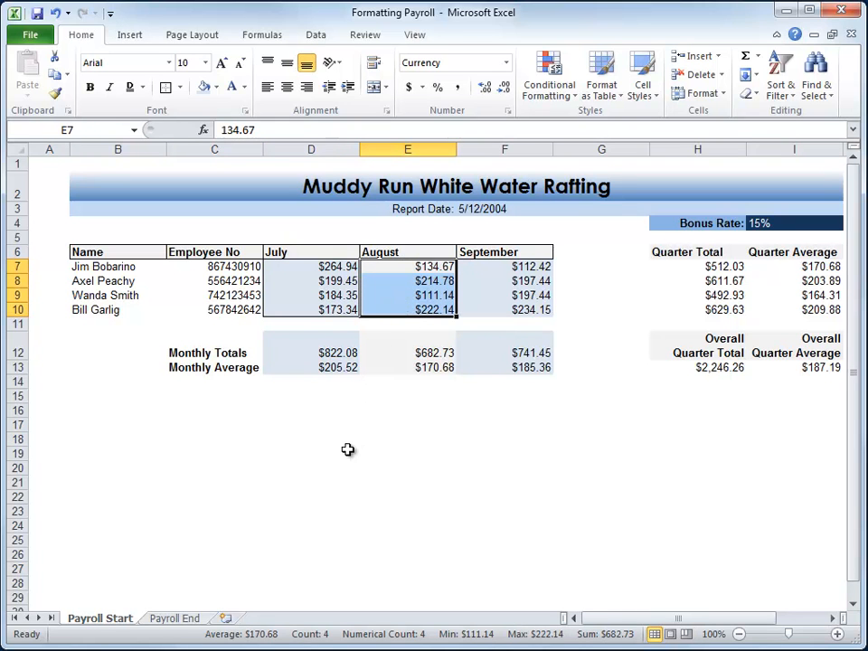
left_click_drag(498, 268, 490, 311)
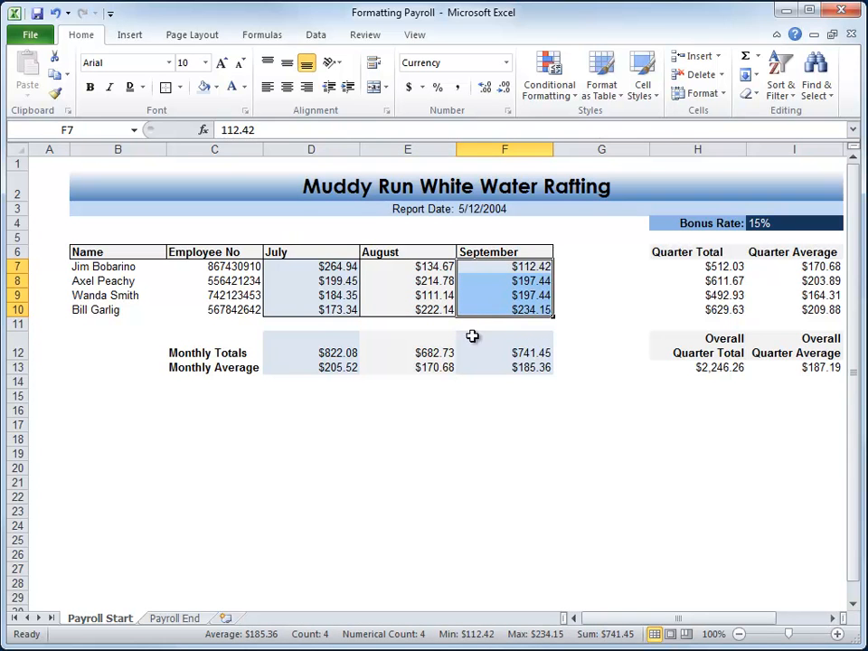
left_click_drag(327, 348, 329, 363)
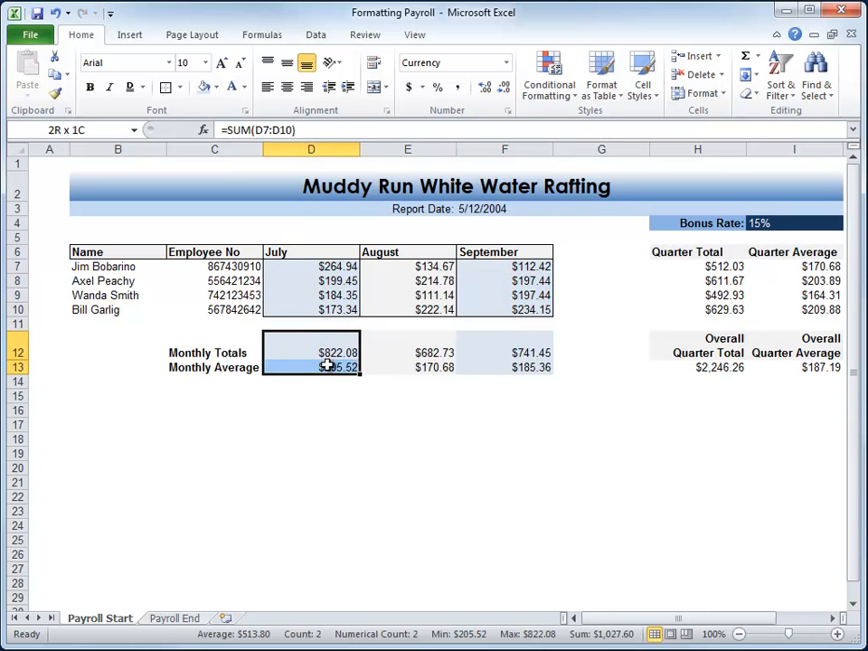
left_click_drag(394, 340, 394, 365)
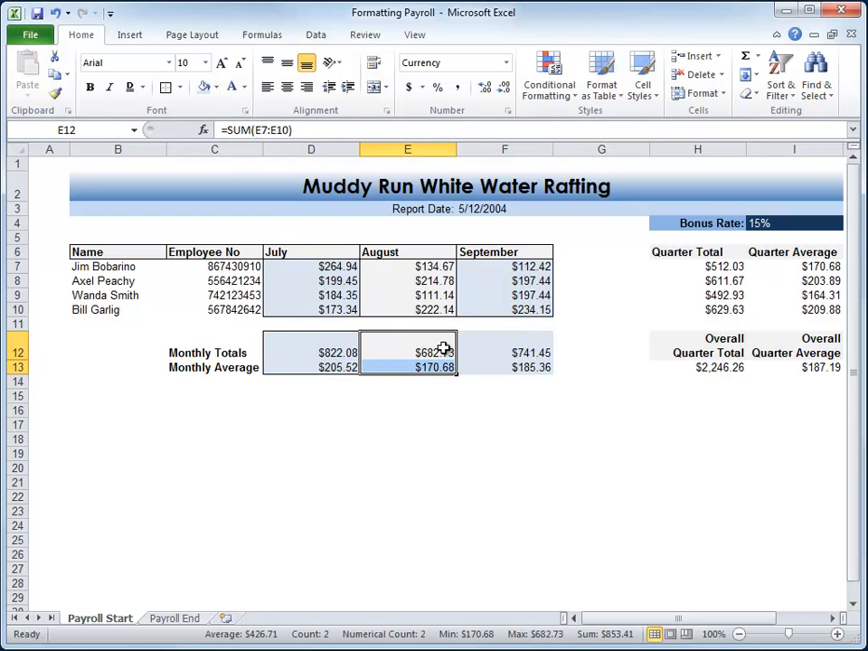
left_click_drag(466, 341, 466, 365)
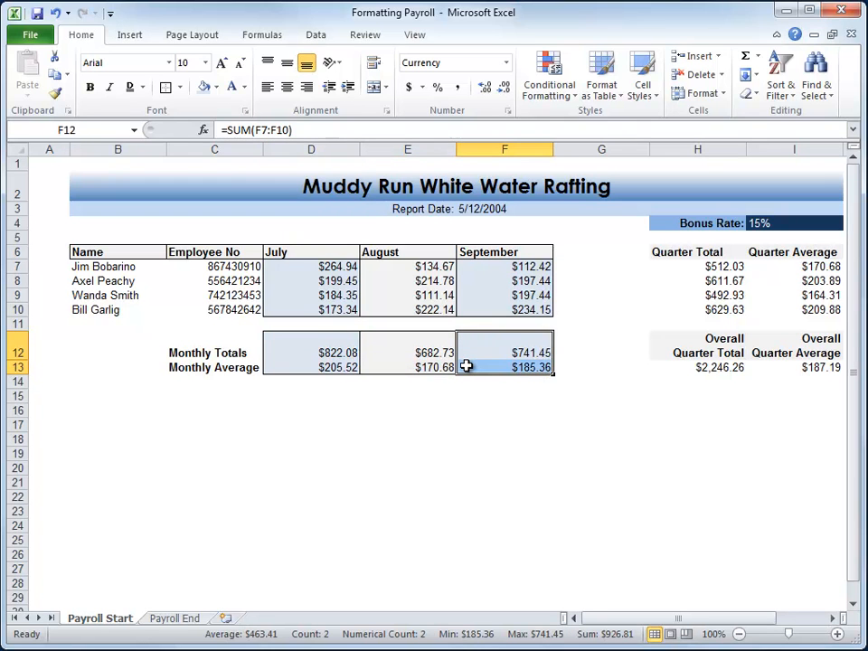
Apply Outside Borders separately to the Quarter Total column H6:H10 and the Quarter Average column I6:I10
left_click(707, 621)
left_click_drag(708, 622, 736, 623)
left_click_drag(652, 253, 694, 312)
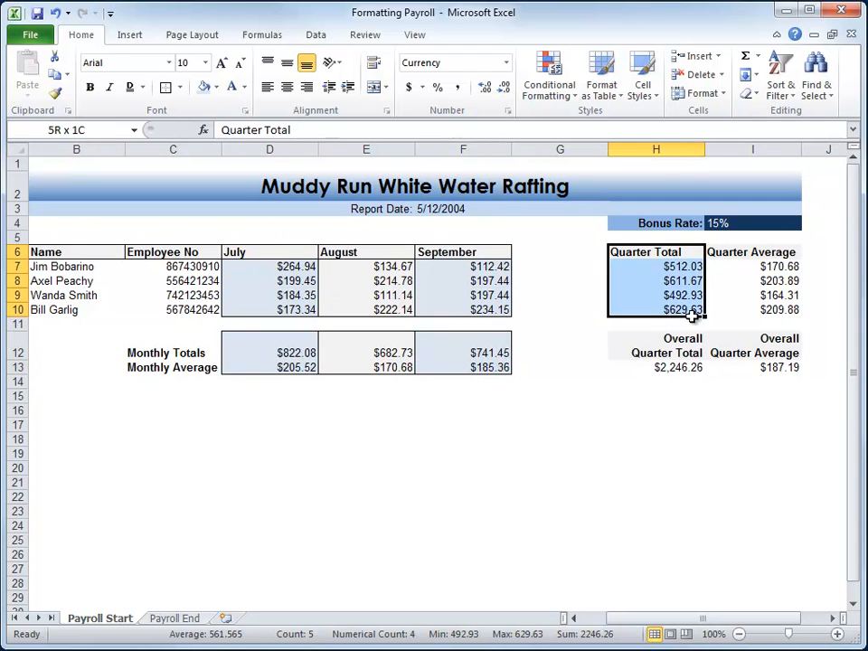
left_click_drag(713, 252, 753, 309)
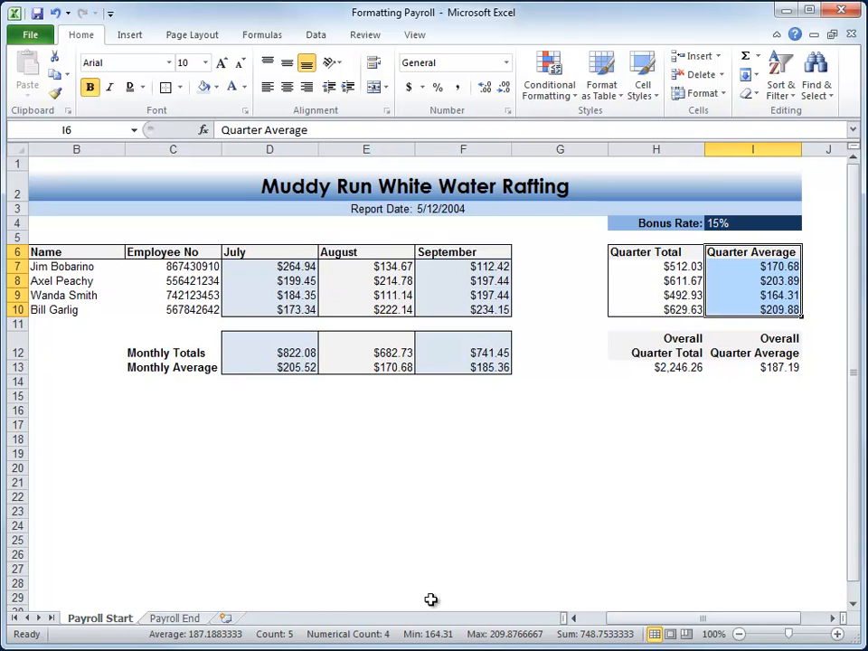
Check the quarter headings' borders on the Payroll End sheet and apply All Borders to H6:I6 on Payroll Start
left_click(177, 618)
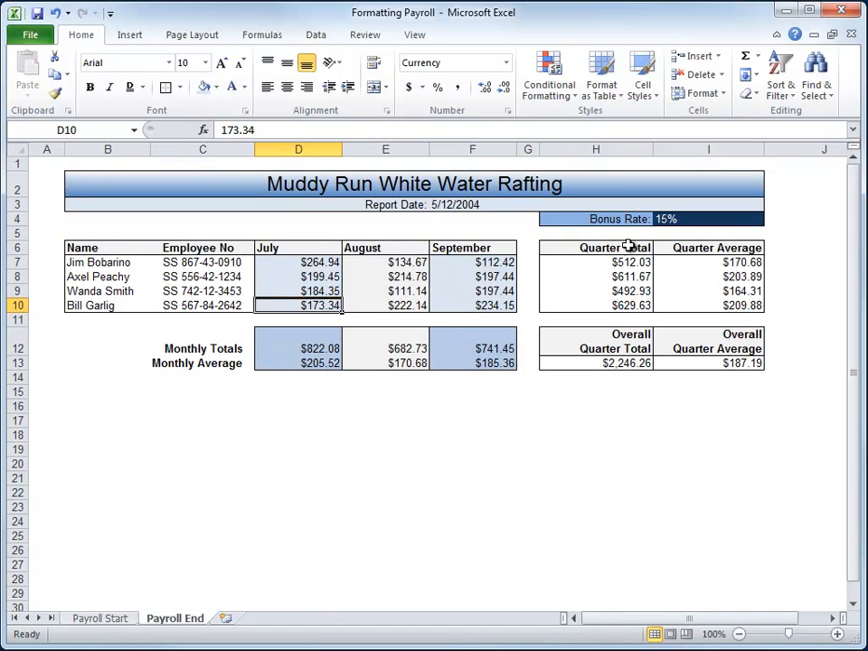
left_click(714, 248)
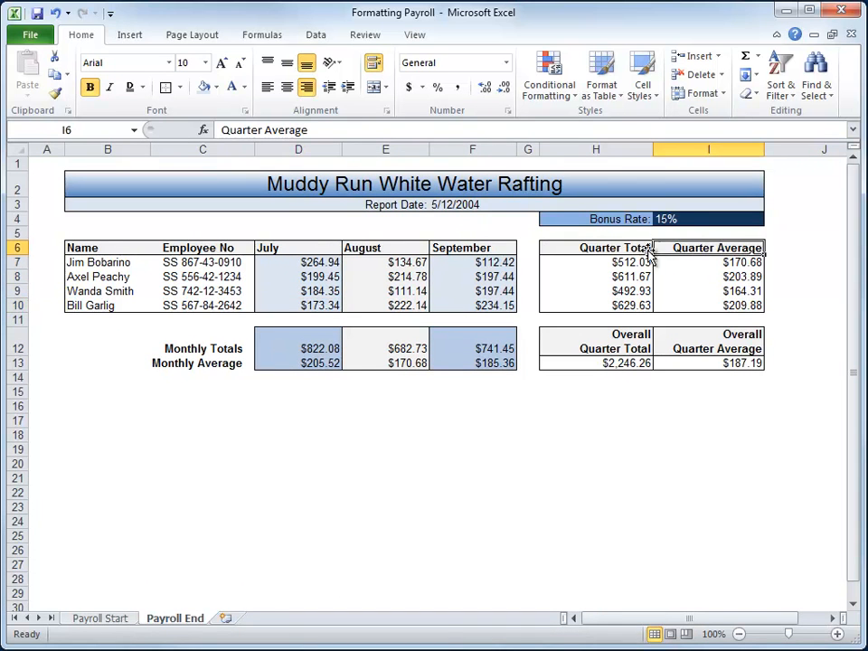
left_click(638, 248)
left_click(613, 346)
left_click(688, 349)
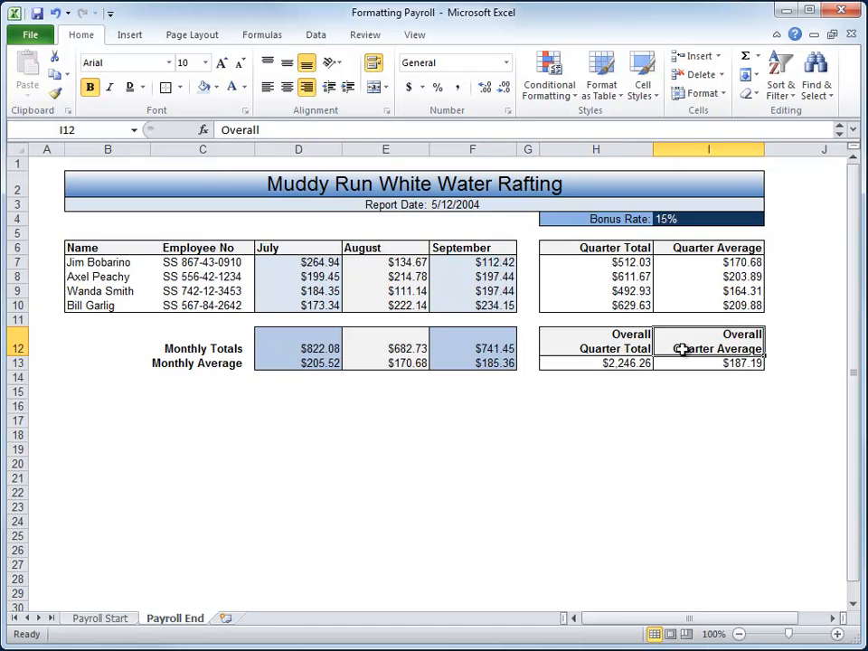
left_click(116, 619)
left_click_drag(656, 256, 732, 252)
left_click(180, 89)
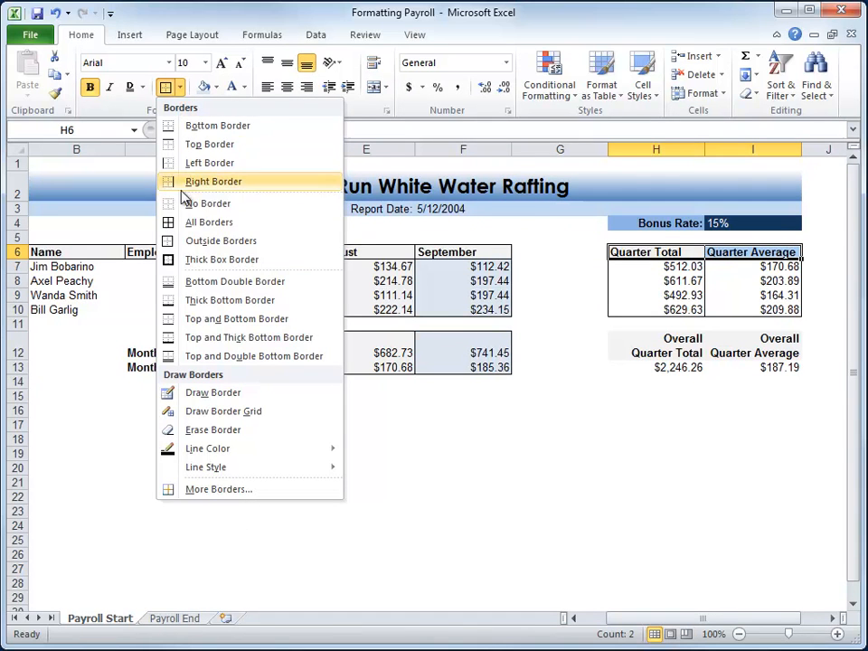
left_click(183, 222)
Try All Borders on the overall quarter total and average cells in H12:I13
left_click_drag(625, 343, 720, 372)
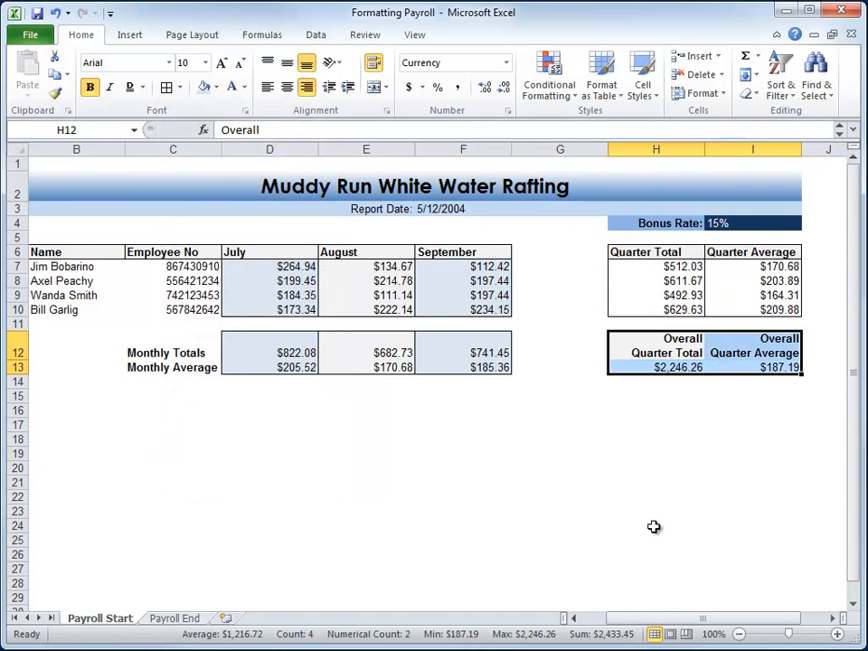
left_click(374, 425)
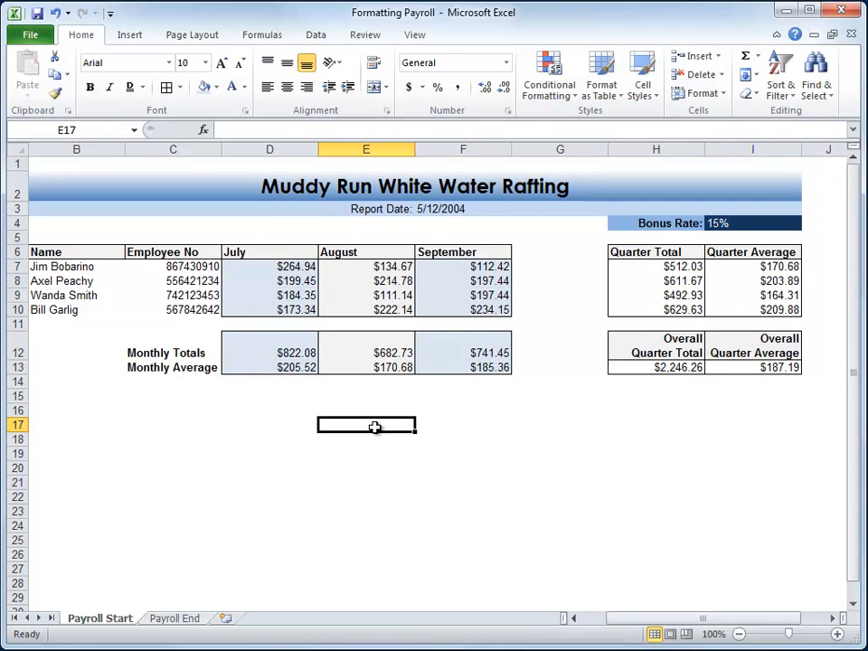
Compare the overall quarter cells with the Payroll End sheet and select the Overall Quarter Total heading in H12 on Payroll Start
left_click(180, 618)
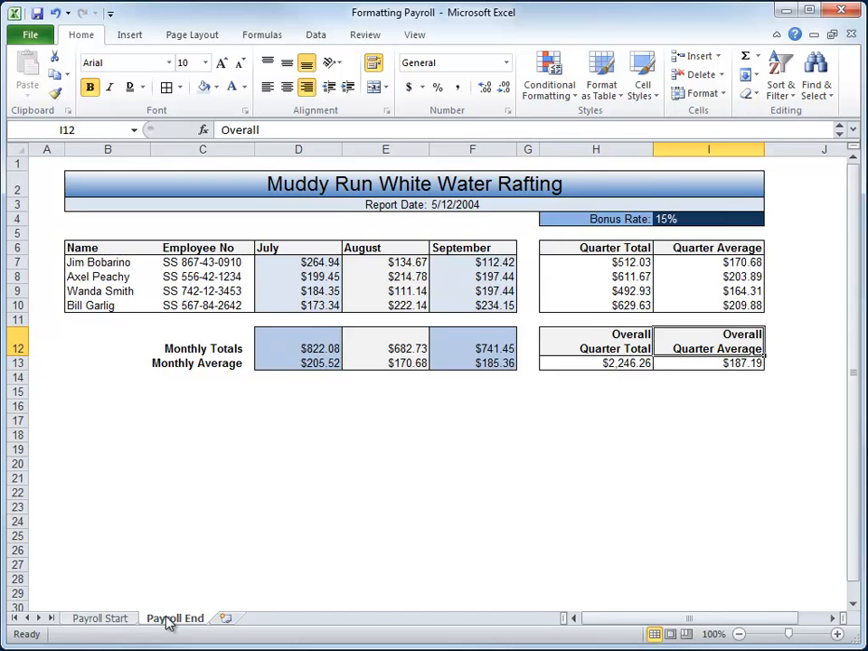
left_click(100, 618)
left_click(688, 357)
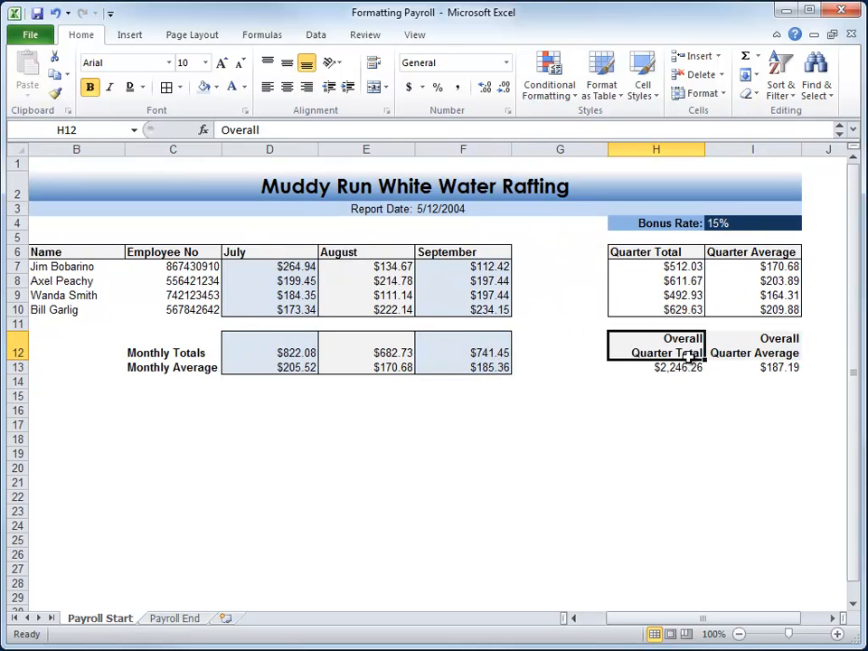